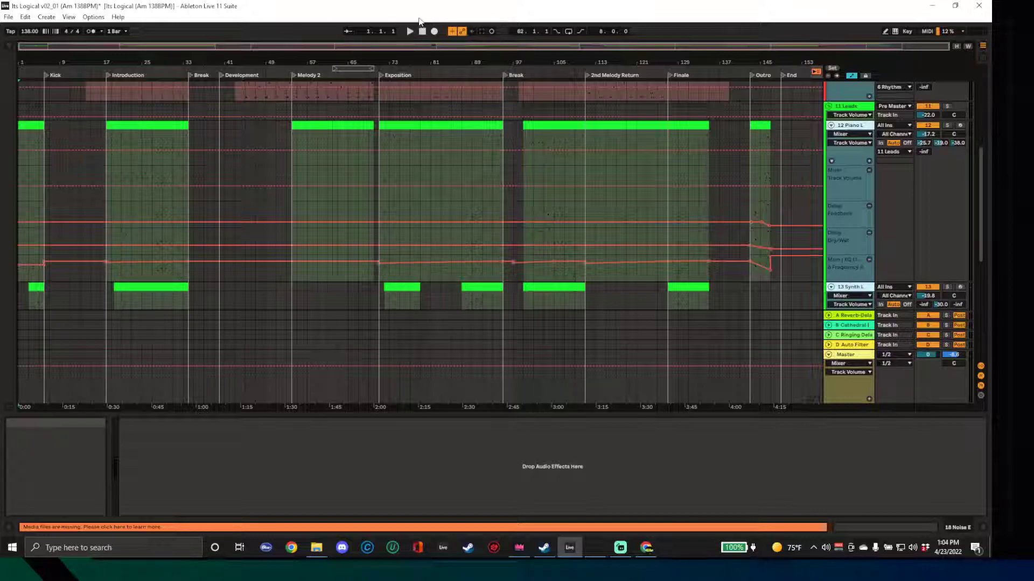
# Unfold the 29 RS 1 track and play the arrangement from its beginning through the introduction, stopping before the first break
pyautogui.scroll(-8, 426, 158)
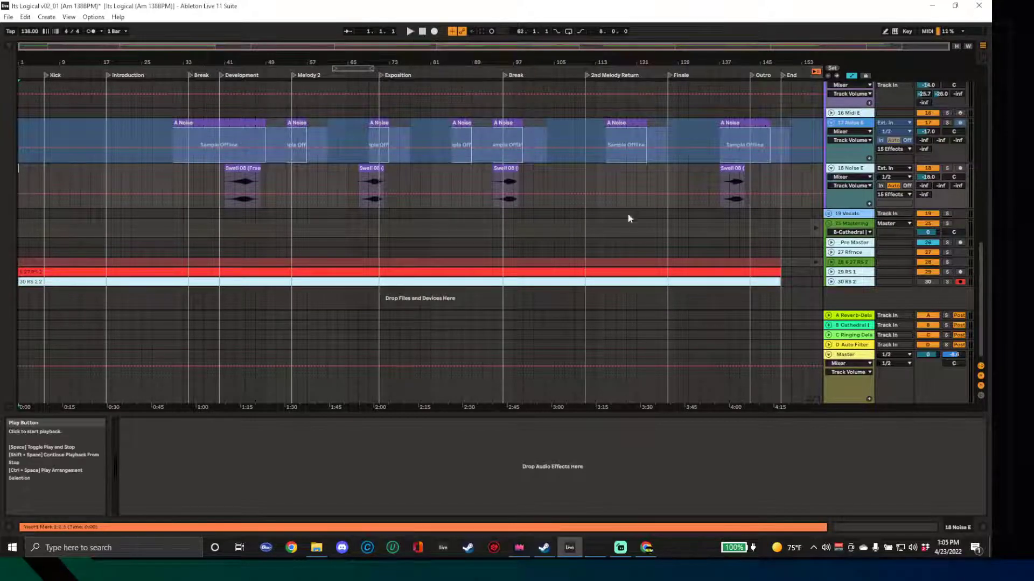
pyautogui.click(831, 272)
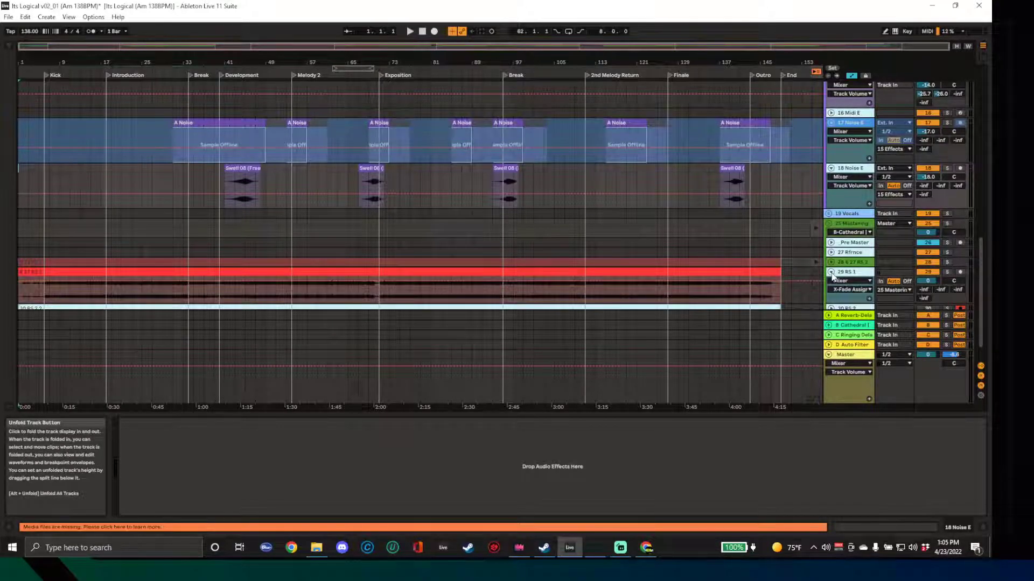
pyautogui.scroll(-2, 827, 279)
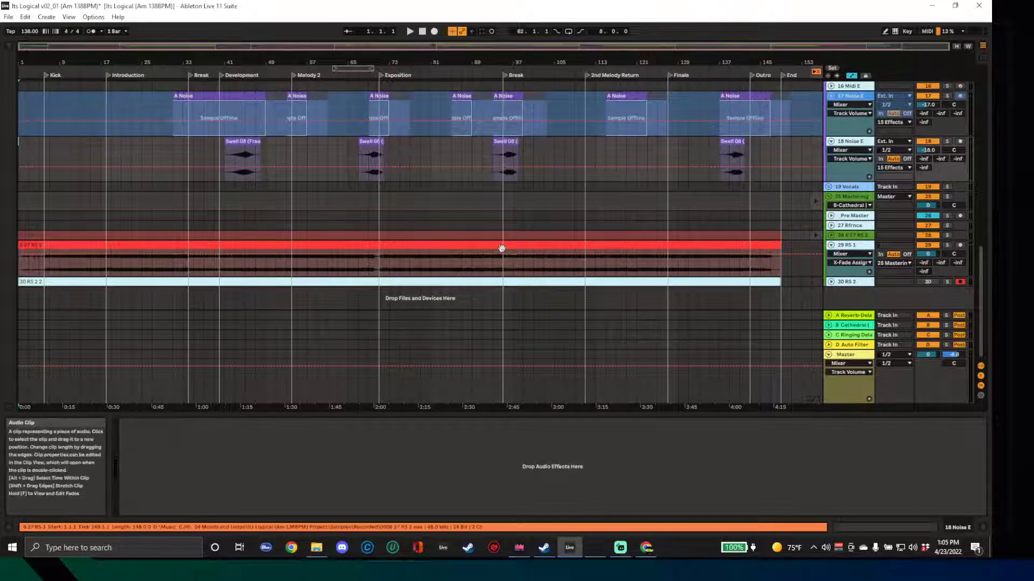
pyautogui.click(410, 32)
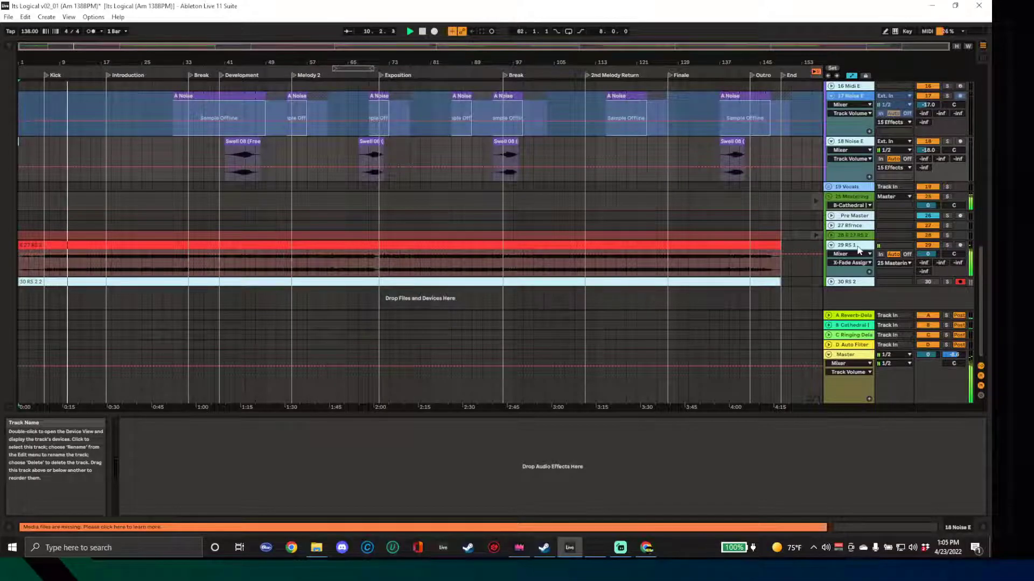
pyautogui.click(347, 547)
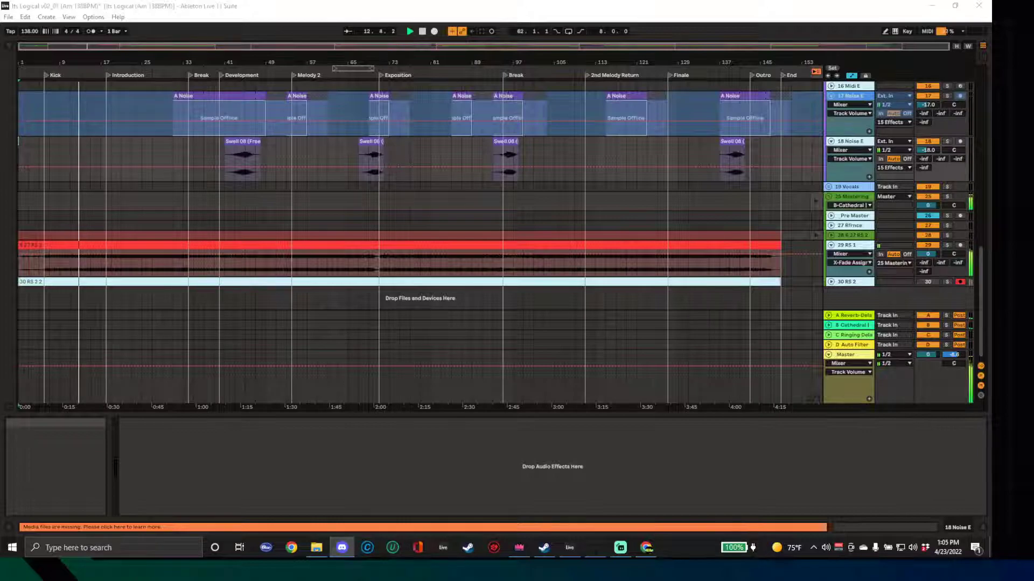
pyautogui.moveTo(273, 64); pyautogui.dragTo(0, 64)
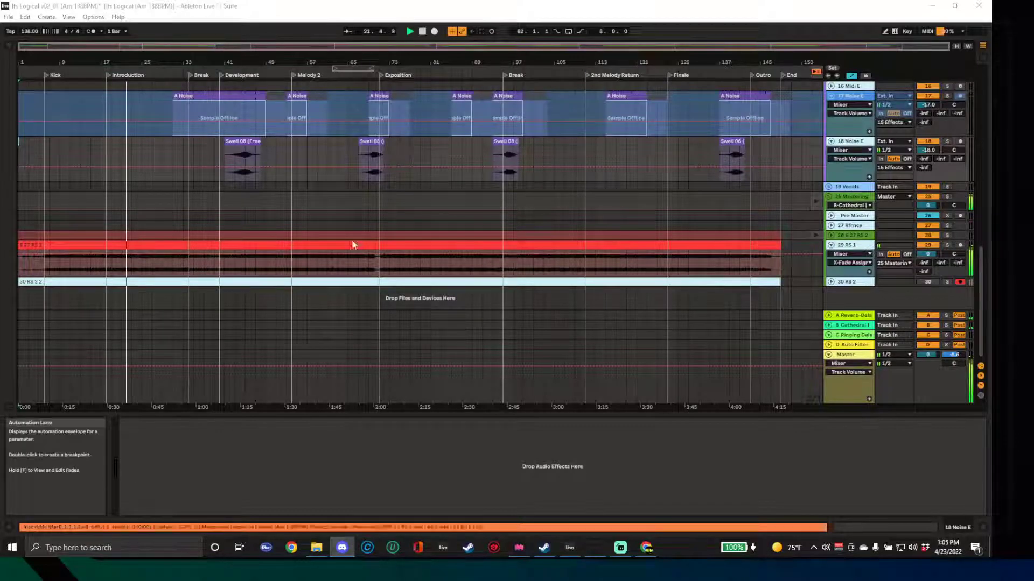
pyautogui.click(423, 32)
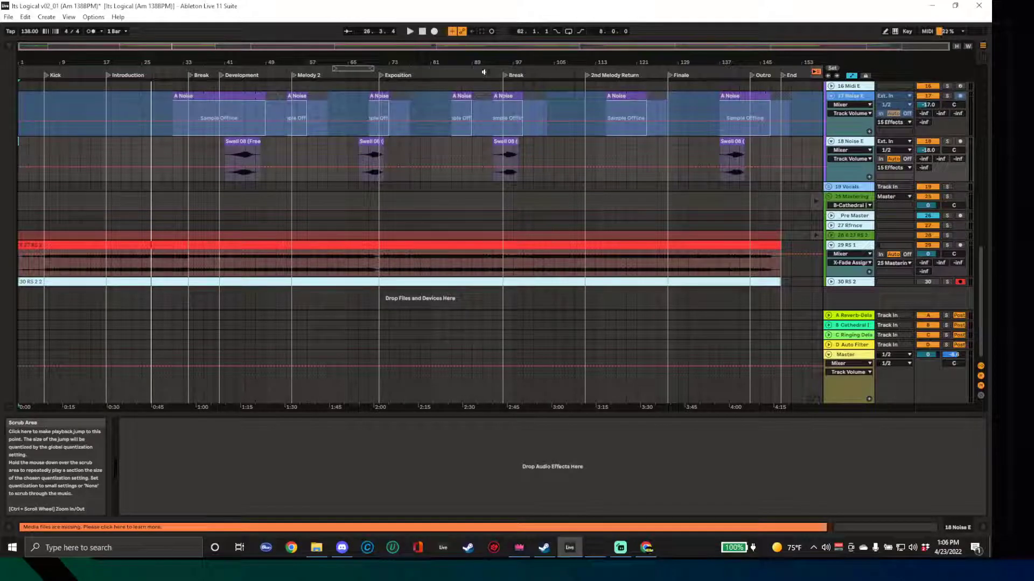
# Play the arrangement from the Exposition locator, restart it there once, and stop playback
pyautogui.scroll(2, 539, 153)
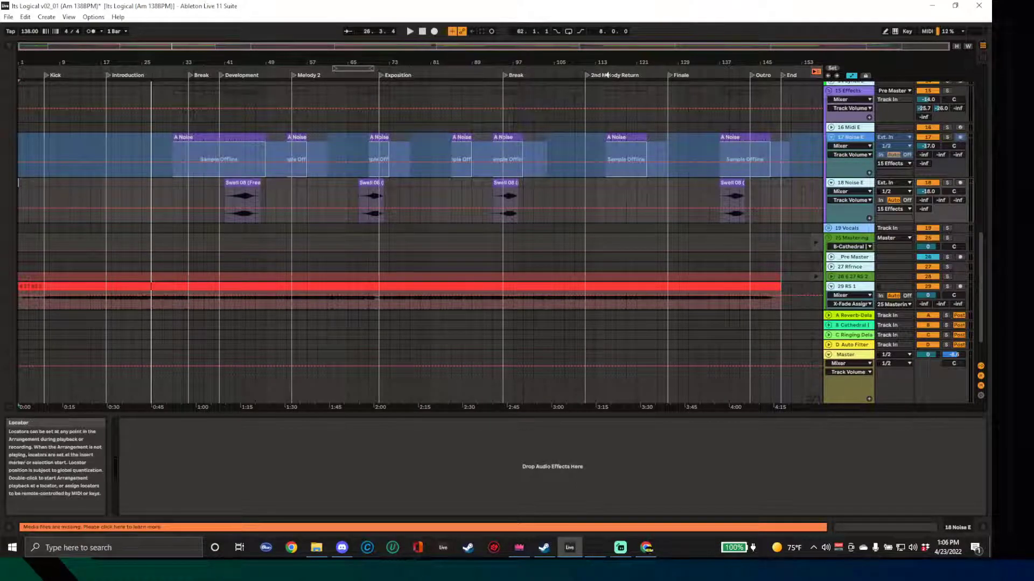
pyautogui.scroll(-1, 373, 230)
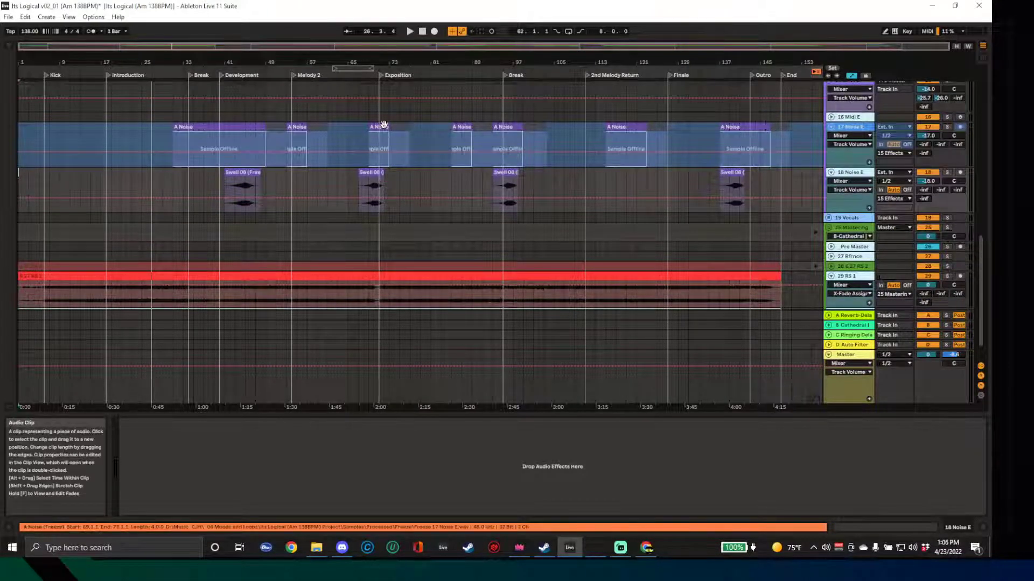
pyautogui.click(381, 77)
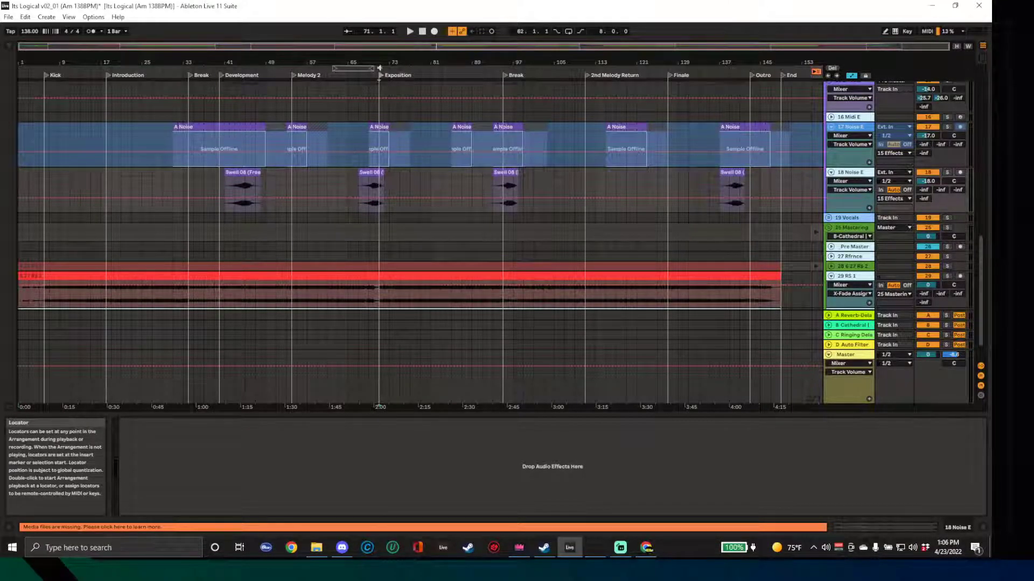
pyautogui.click(411, 32)
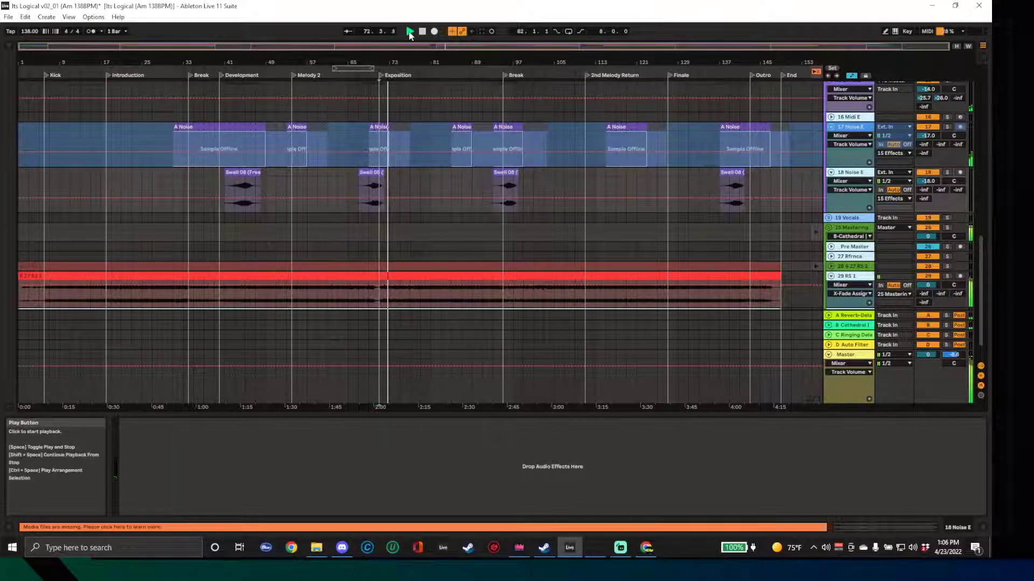
pyautogui.click(409, 32)
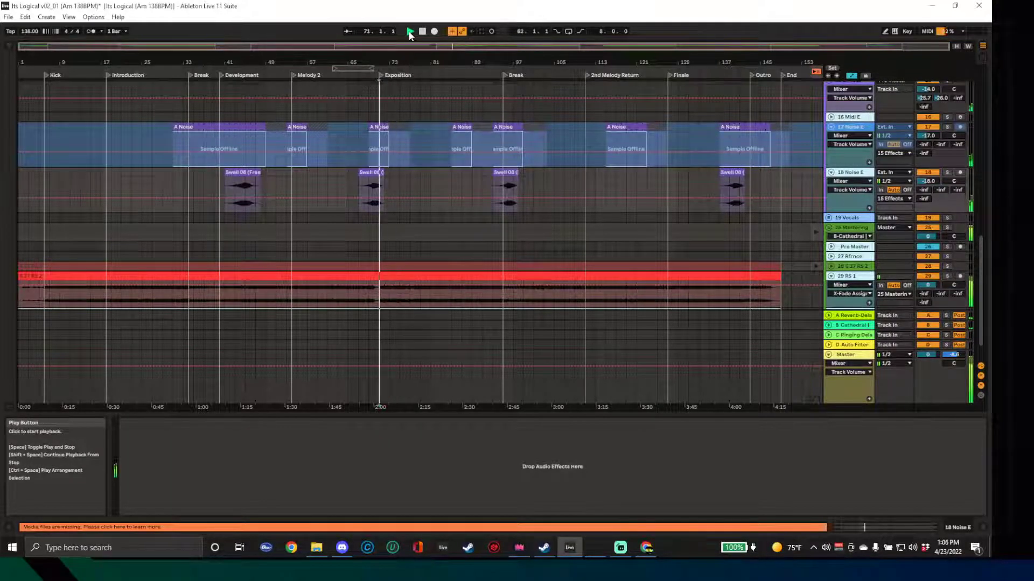
pyautogui.click(422, 32)
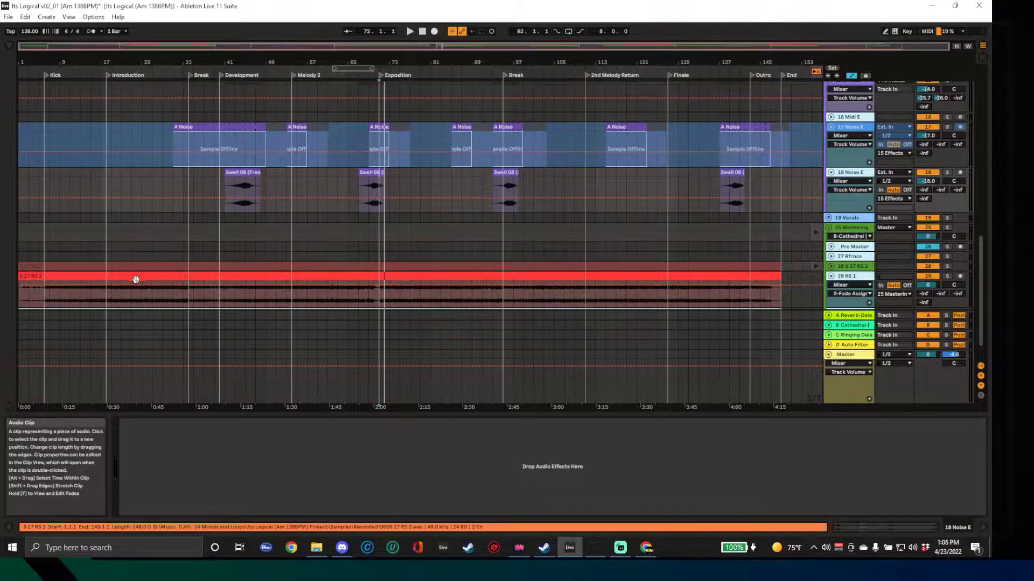
# Add an Auto Filter from EQ & Filters to the Master track and place it ahead of the Spectrum
pyautogui.click(846, 397)
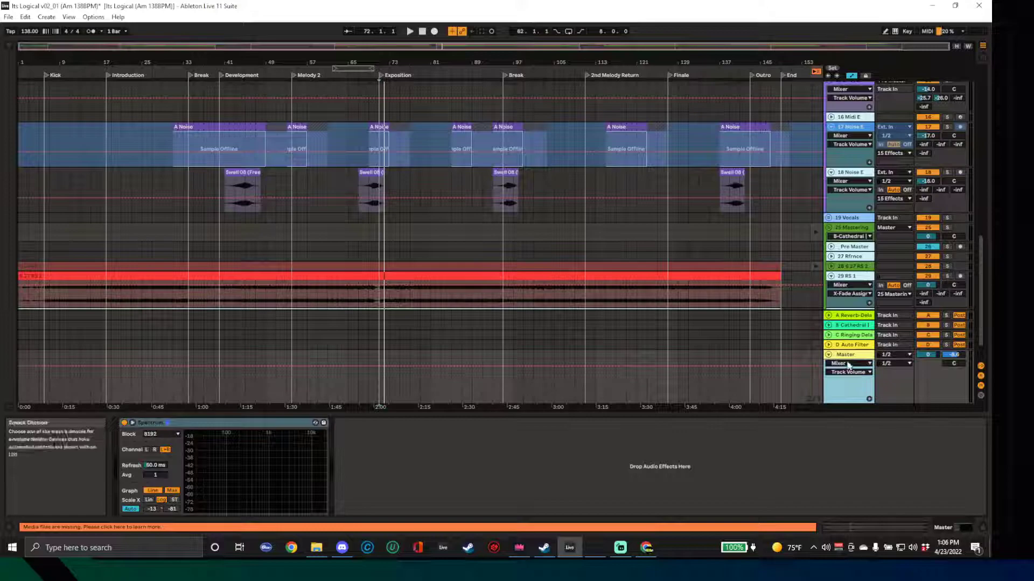
pyautogui.click(7, 47)
pyautogui.click(36, 137)
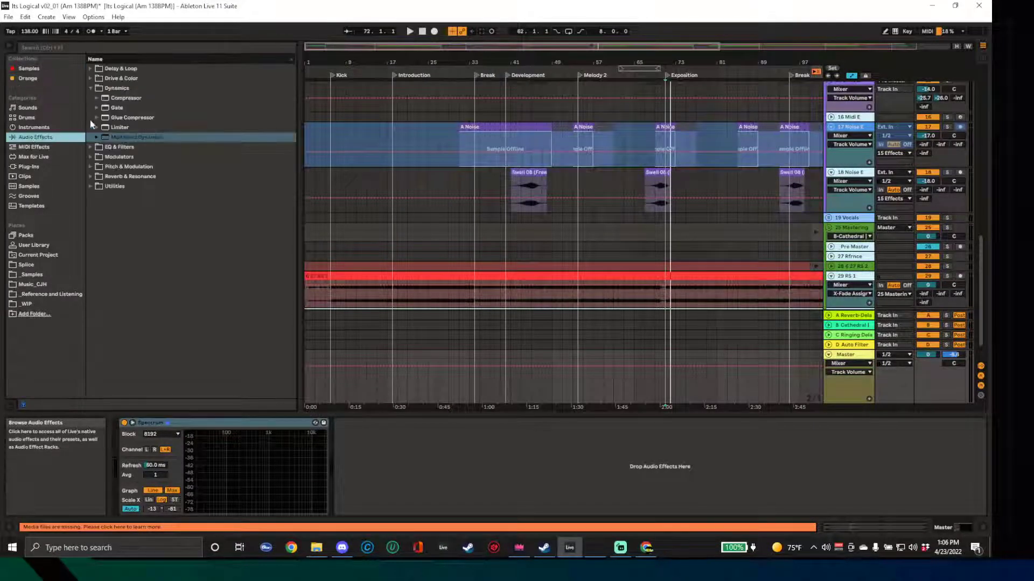
pyautogui.click(90, 88)
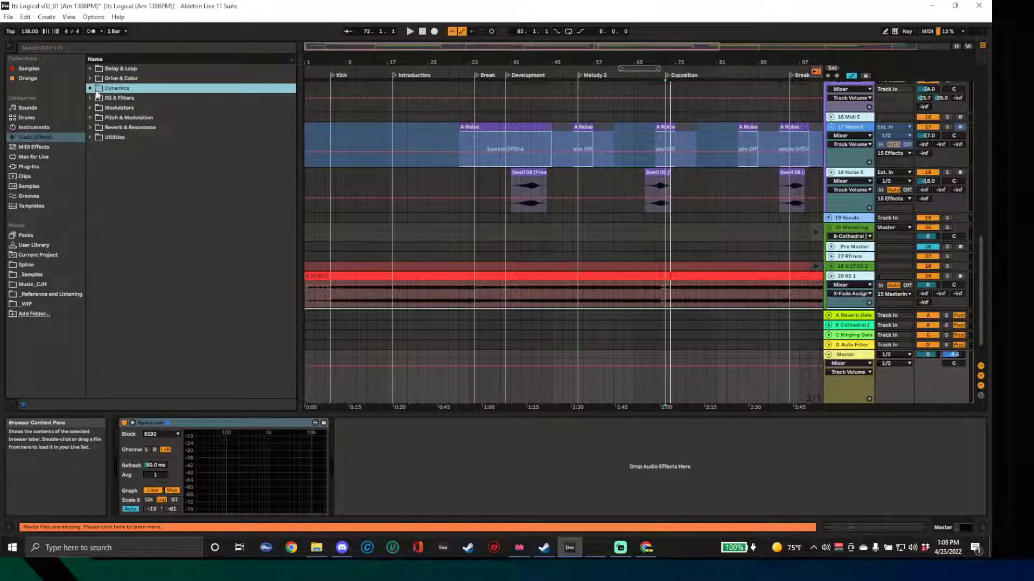
pyautogui.click(90, 98)
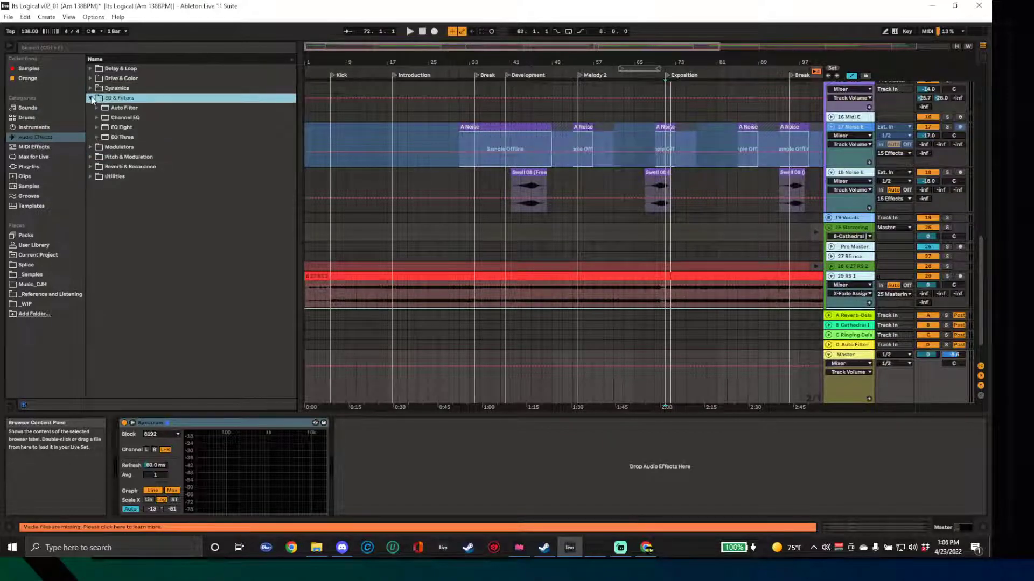
pyautogui.click(114, 107)
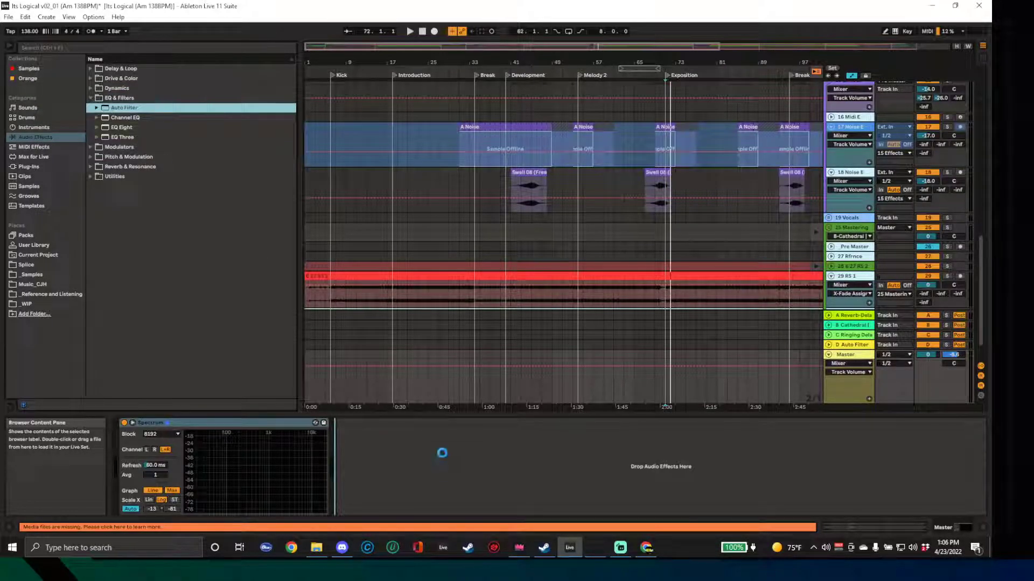
pyautogui.moveTo(442, 453); pyautogui.dragTo(442, 453)
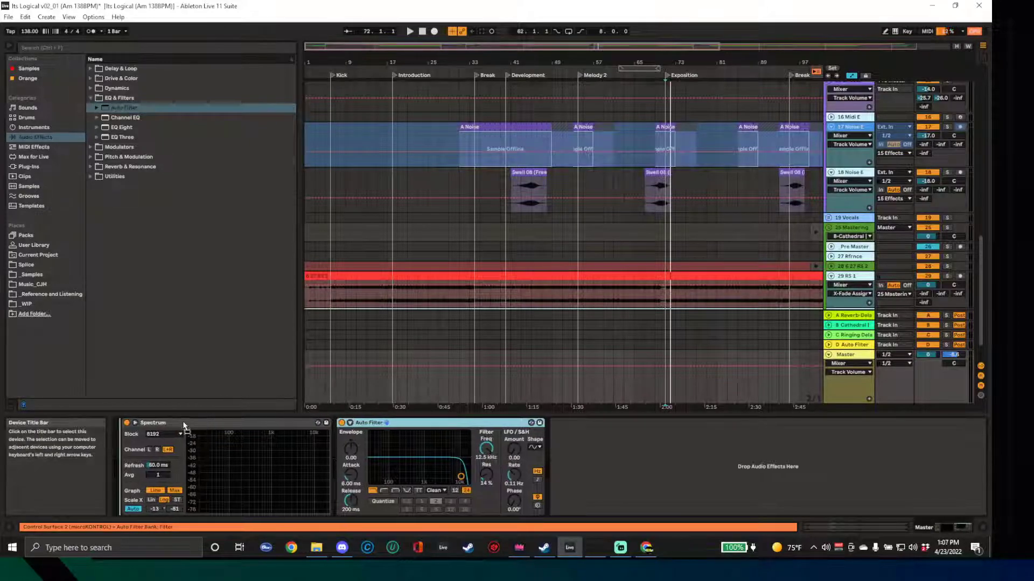
pyautogui.moveTo(141, 427); pyautogui.dragTo(377, 428)
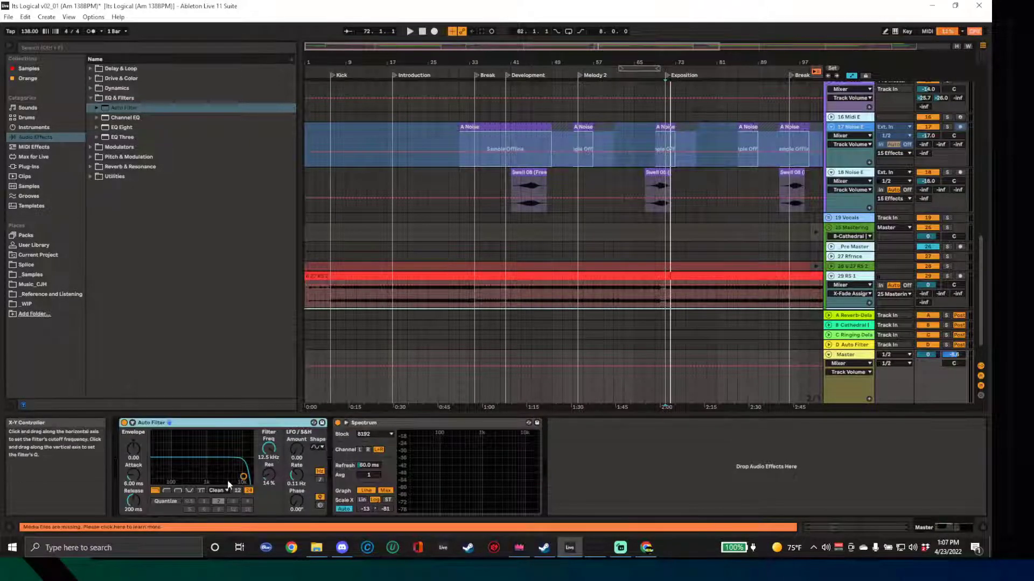
# Lower the Auto Filter's low-pass cutoff to about 280 Hz and play the Exposition section through it
pyautogui.moveTo(243, 477); pyautogui.dragTo(185, 477)
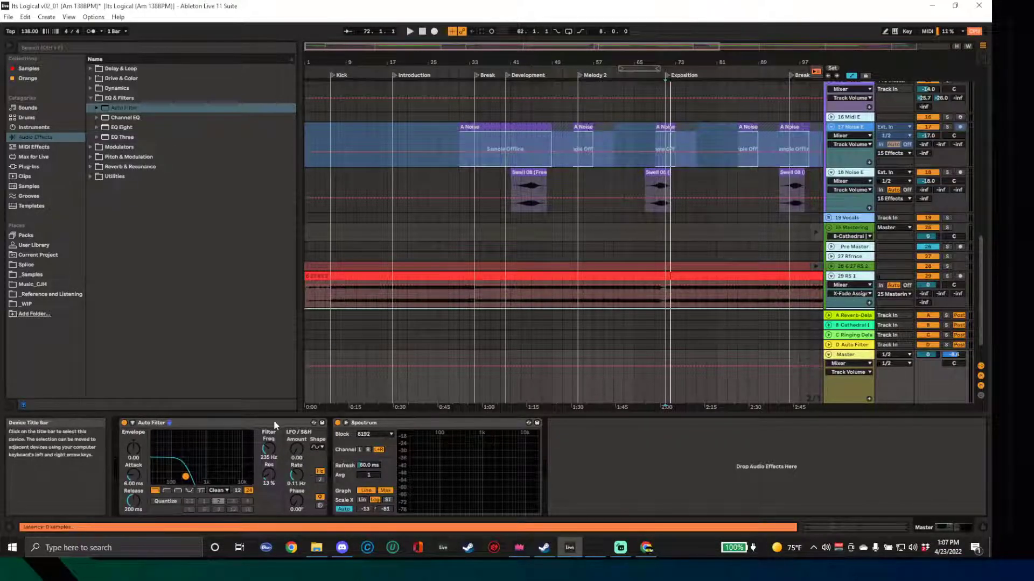
pyautogui.moveTo(182, 478); pyautogui.dragTo(185, 479)
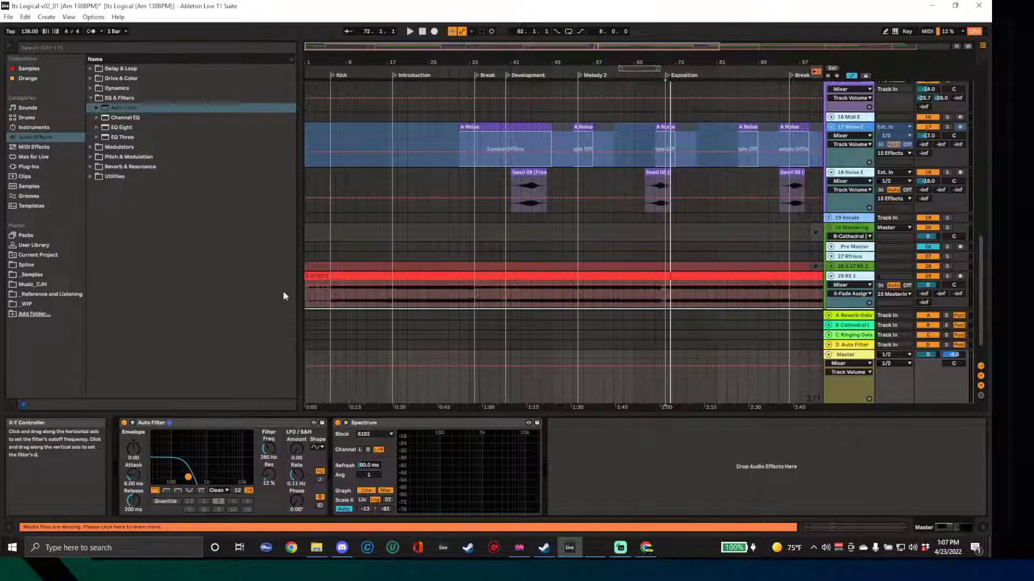
pyautogui.click(409, 32)
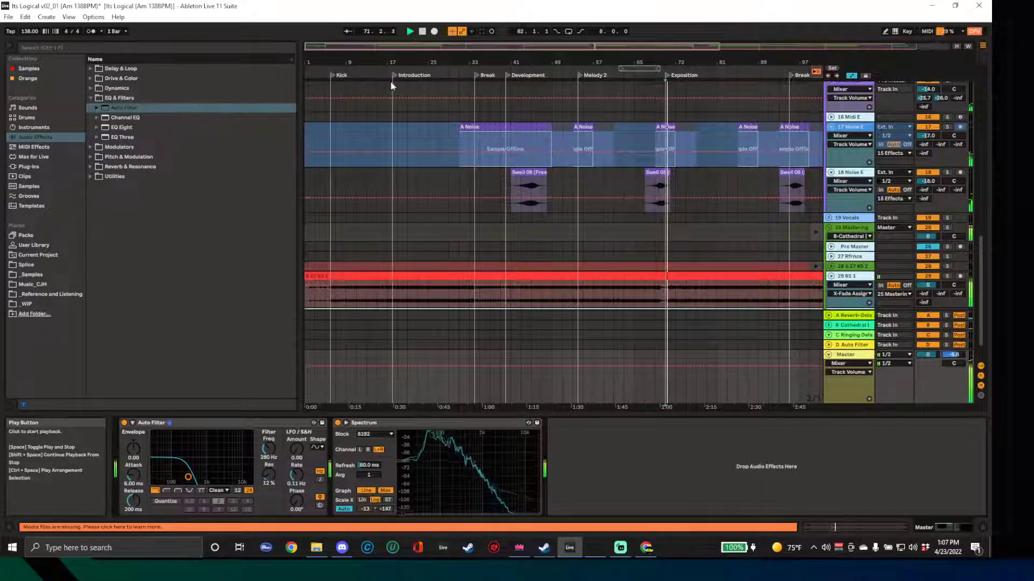
# During playback, sweep the Auto Filter's cutoff down to 143 Hz and 39.8 Hz, and bring it back up to 227 Hz
pyautogui.moveTo(188, 477); pyautogui.dragTo(179, 475)
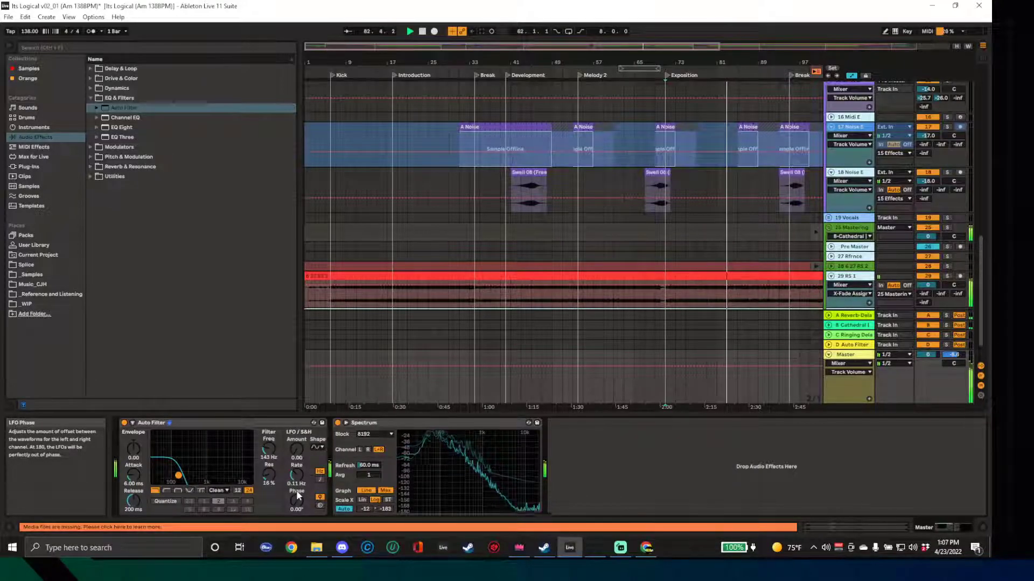
pyautogui.moveTo(178, 475); pyautogui.dragTo(159, 475)
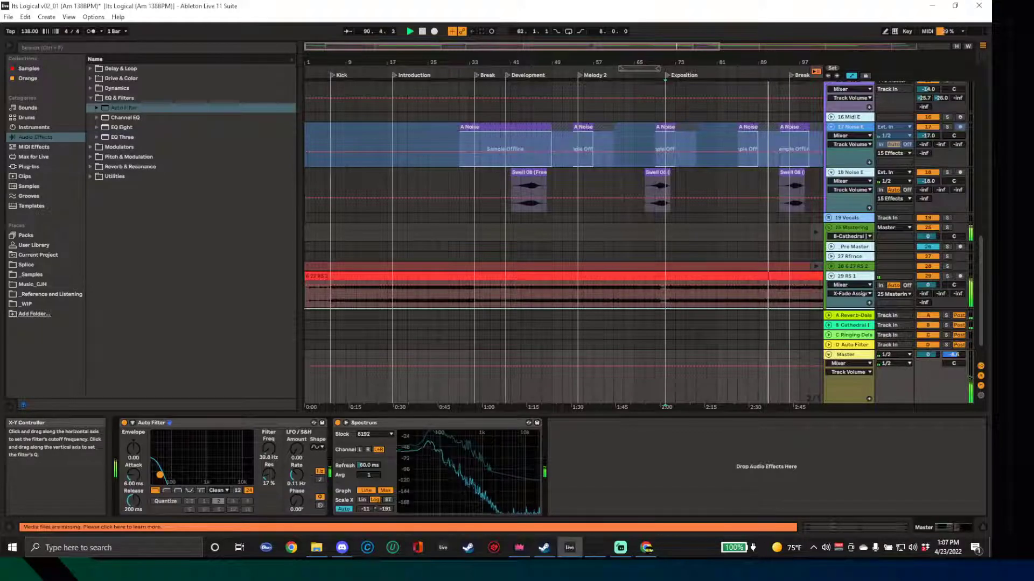
pyautogui.moveTo(159, 475); pyautogui.dragTo(188, 474)
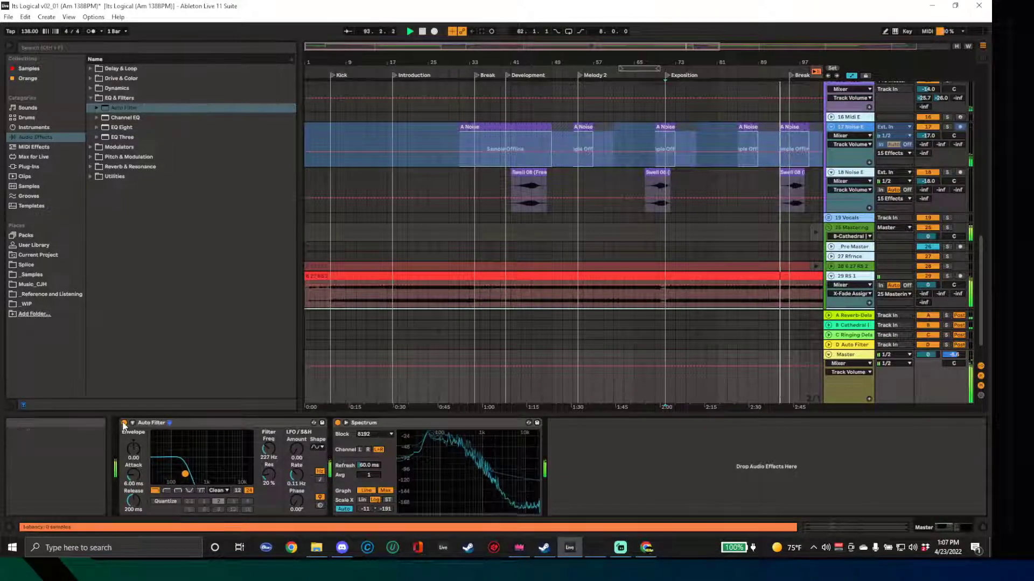
# Bypass the Auto Filter on the Master track, stop playback and hide the browser
pyautogui.click(210, 422)
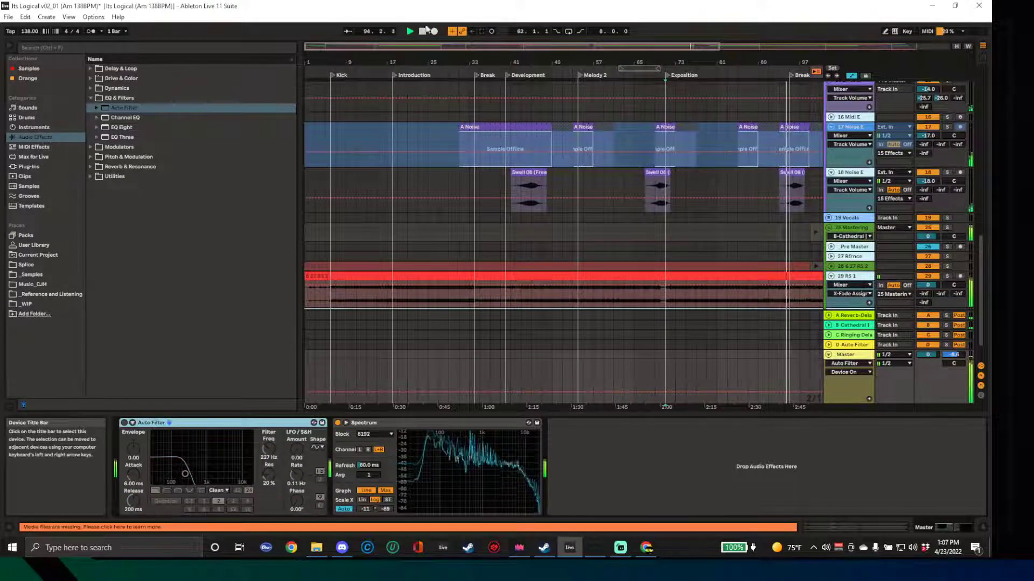
pyautogui.press('space')
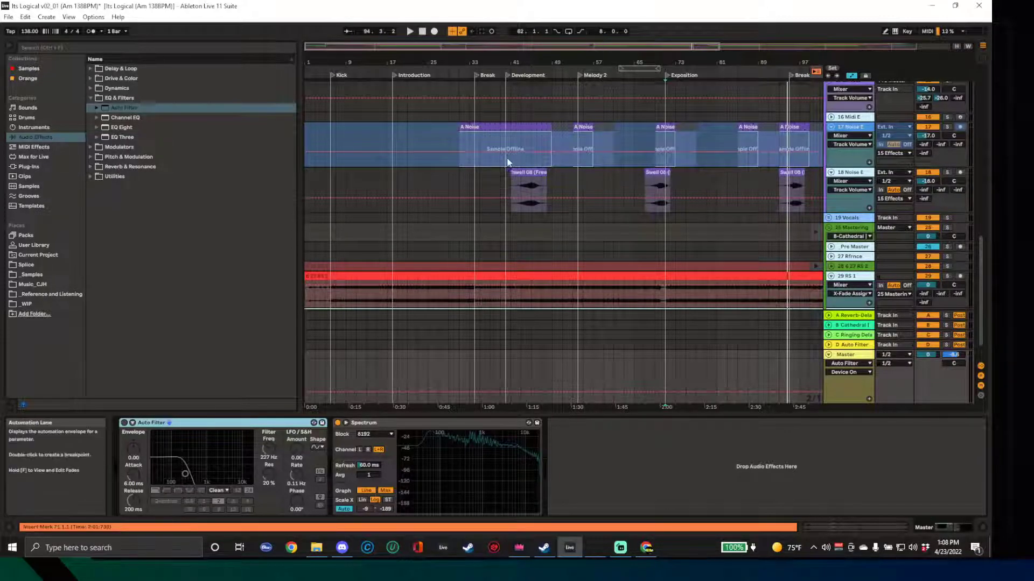
pyautogui.click(22, 404)
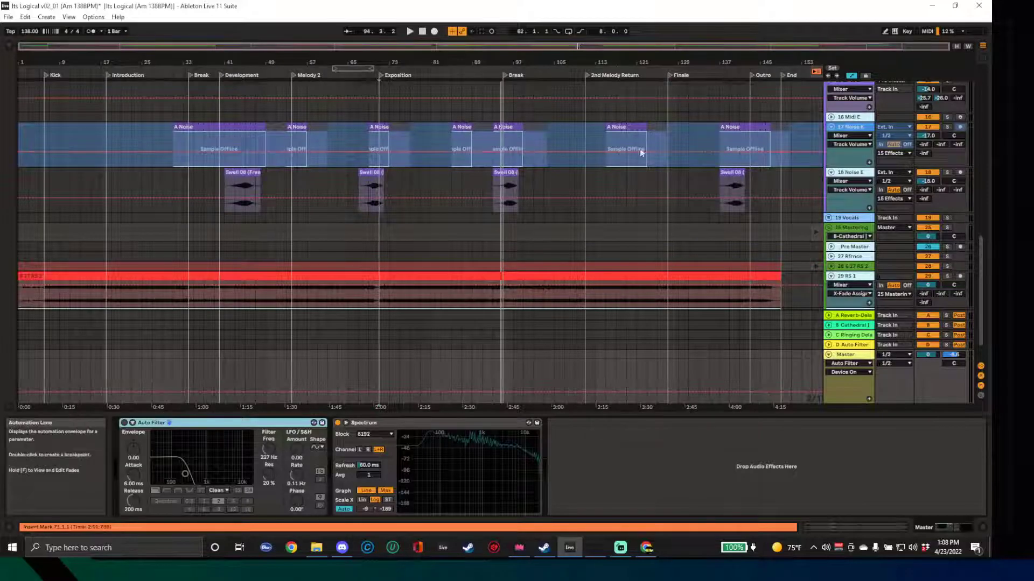
# Show the device chain of the 3 Bass track and open its PsyScope plug-in window
pyautogui.scroll(3, 809, 137)
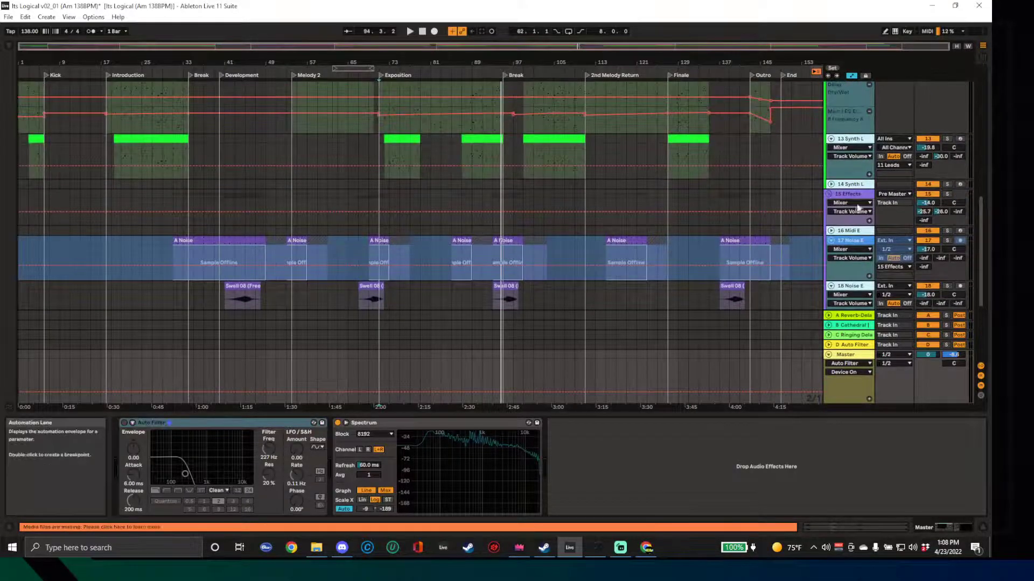
pyautogui.scroll(5, 809, 137)
pyautogui.scroll(2, 816, 194)
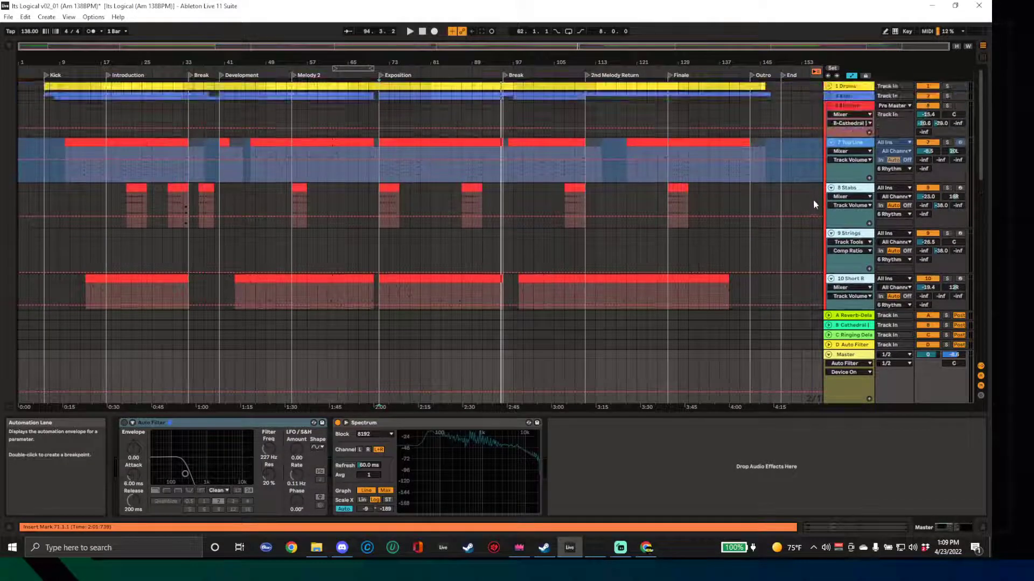
pyautogui.click(851, 97)
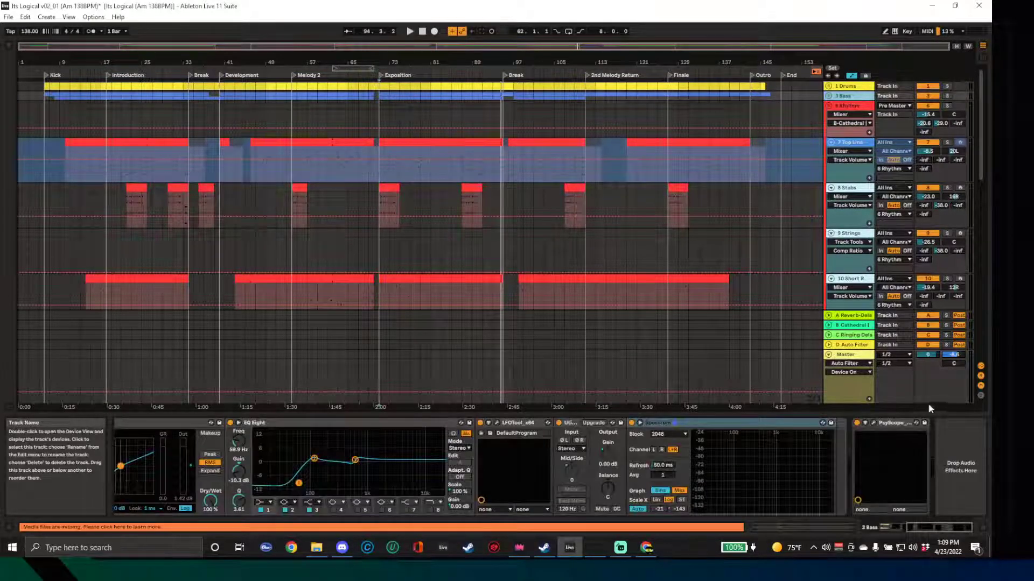
pyautogui.click(874, 422)
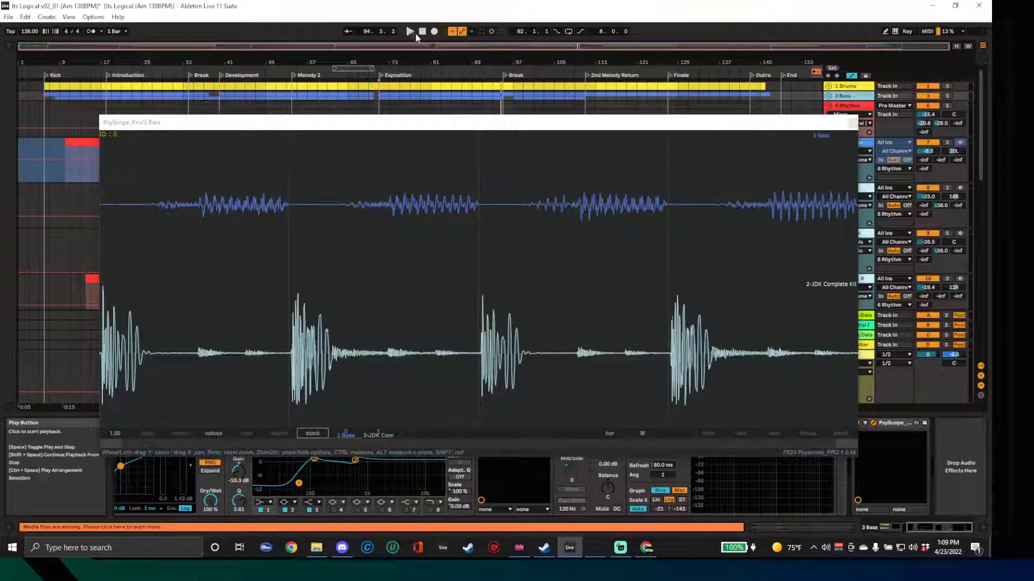
# Play the Exposition section briefly to examine the bass and kick waveforms in PsyScope
pyautogui.doubleClick(428, 242)
pyautogui.doubleClick(270, 305)
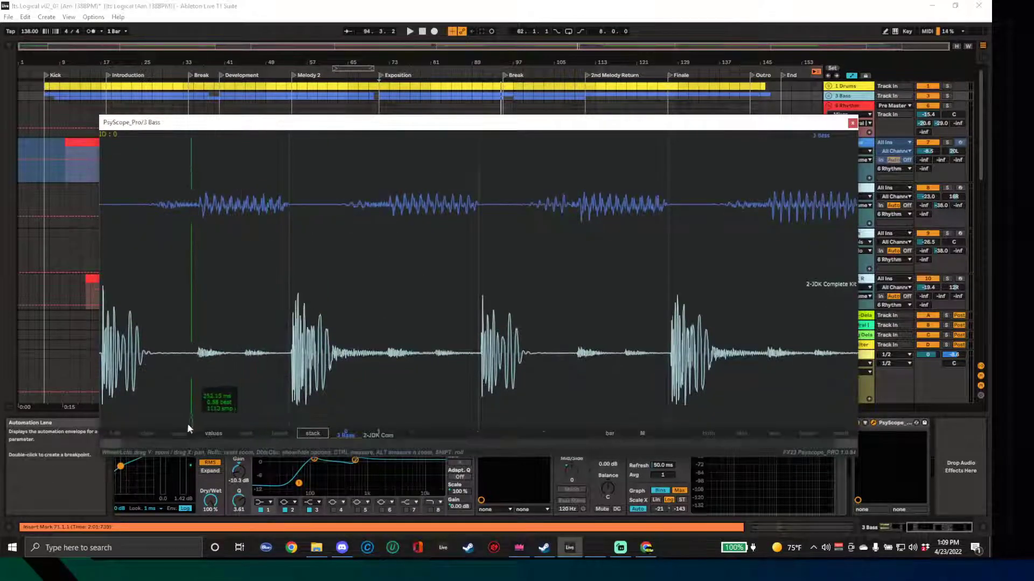
pyautogui.click(409, 31)
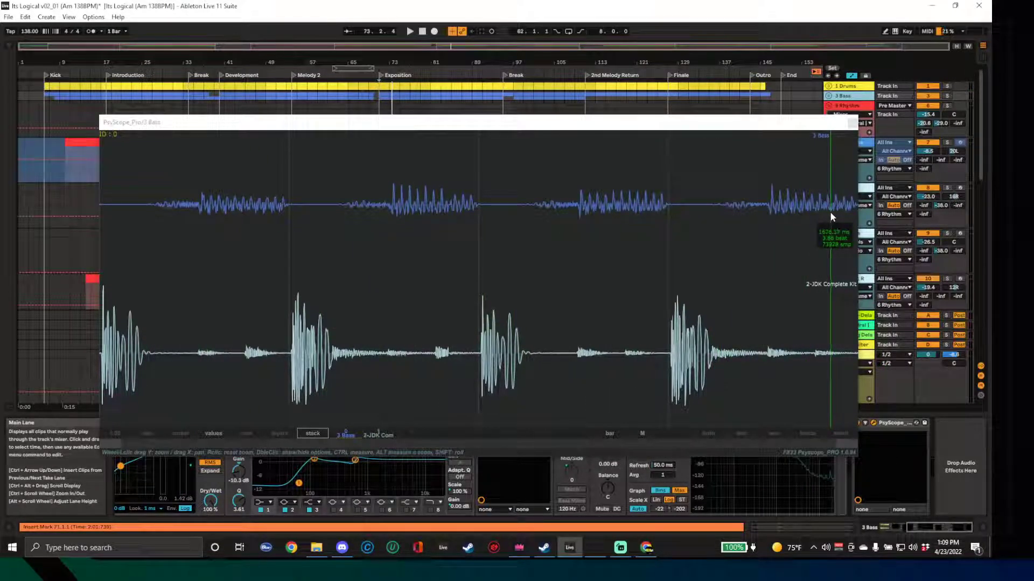
# Move the PsyScope window higher and zoom in on the kick and bass waveforms to compare the kick tails with the bass onsets
pyautogui.moveTo(468, 122); pyautogui.dragTo(459, 94)
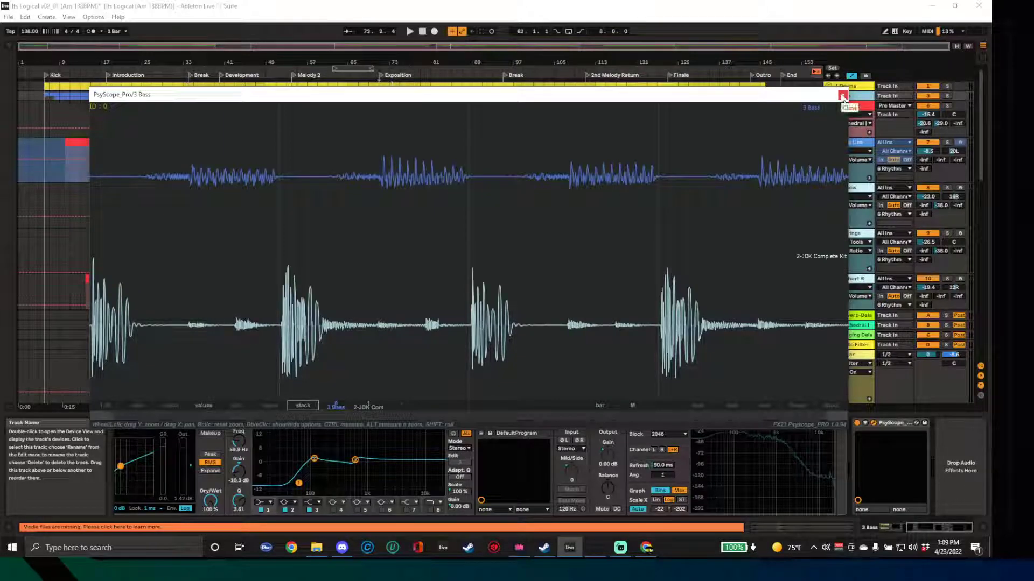
pyautogui.moveTo(583, 98); pyautogui.dragTo(615, 90)
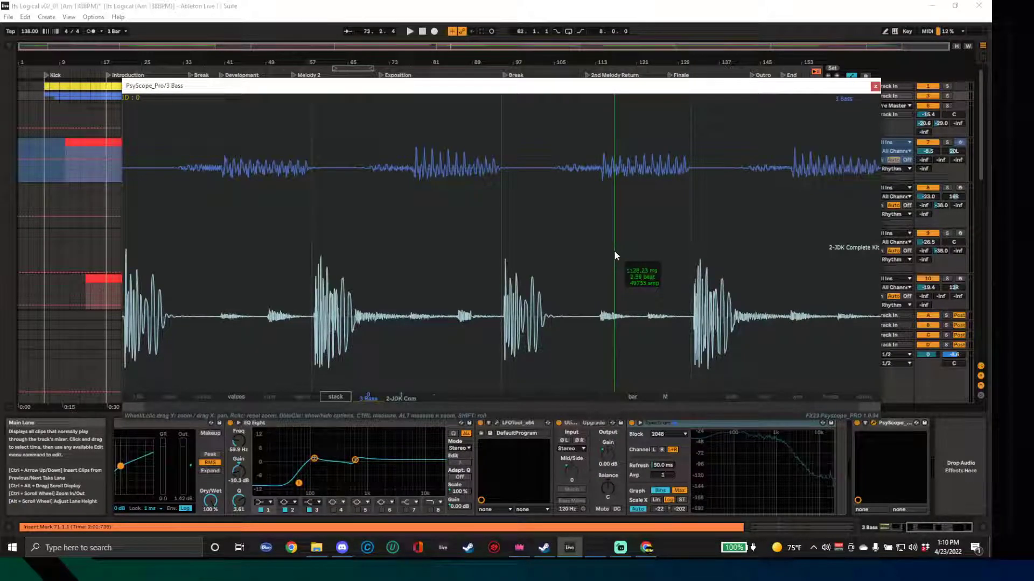
pyautogui.scroll(4, 538, 204)
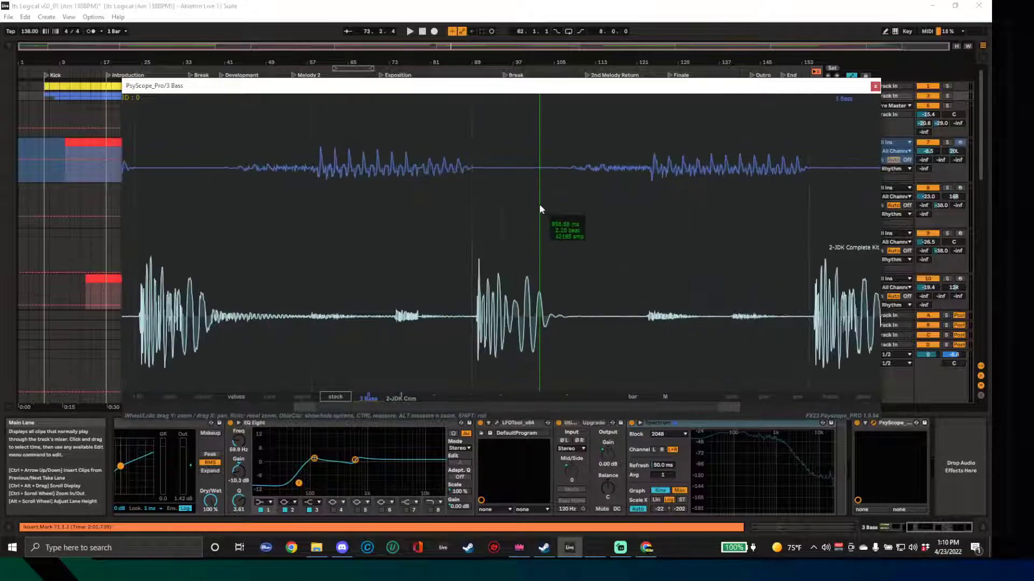
pyautogui.scroll(1, 538, 204)
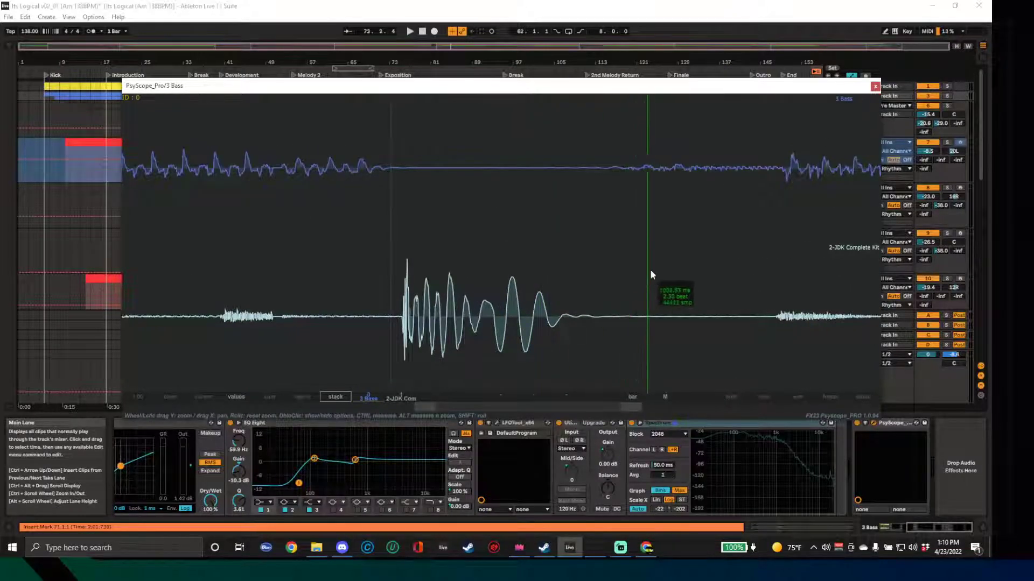
pyautogui.moveTo(649, 269); pyautogui.dragTo(554, 276)
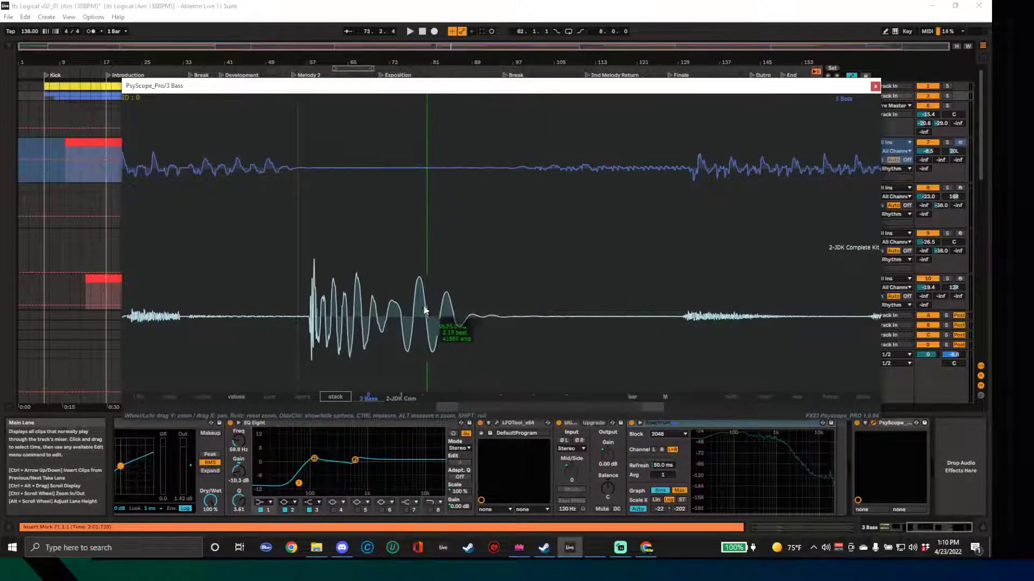
pyautogui.moveTo(418, 279); pyautogui.dragTo(452, 270)
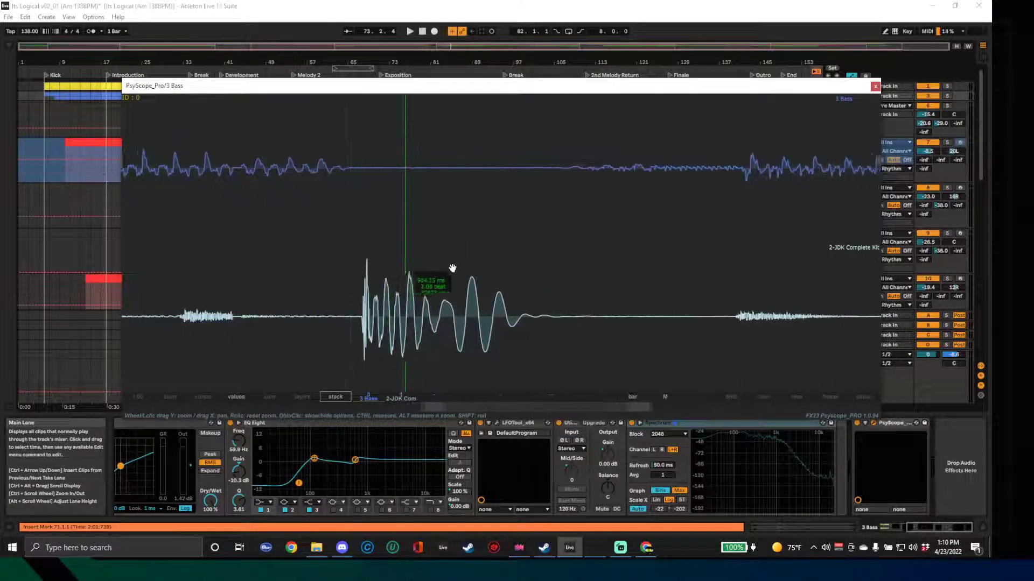
pyautogui.moveTo(452, 358); pyautogui.dragTo(491, 336)
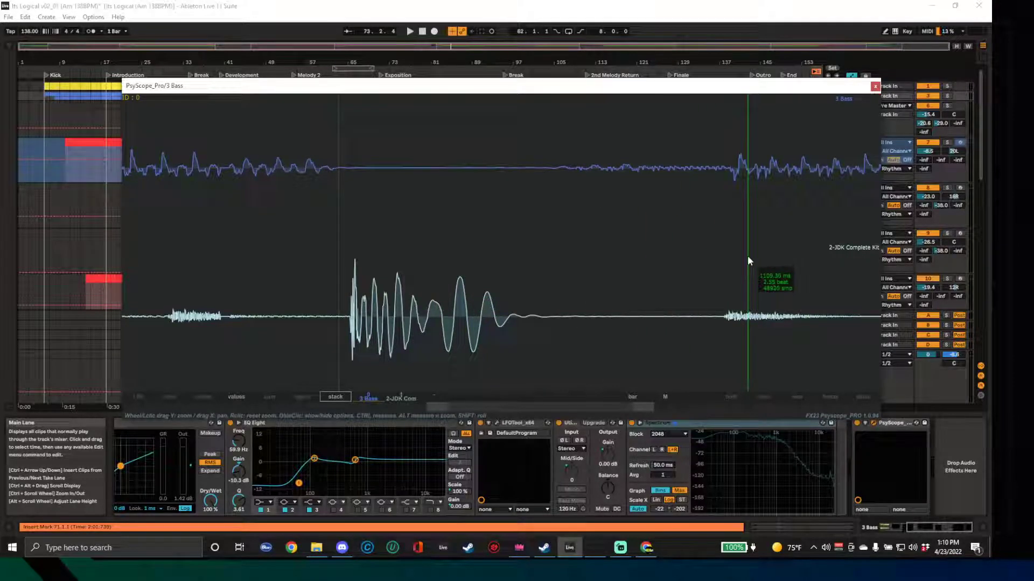
pyautogui.moveTo(353, 262); pyautogui.dragTo(591, 264)
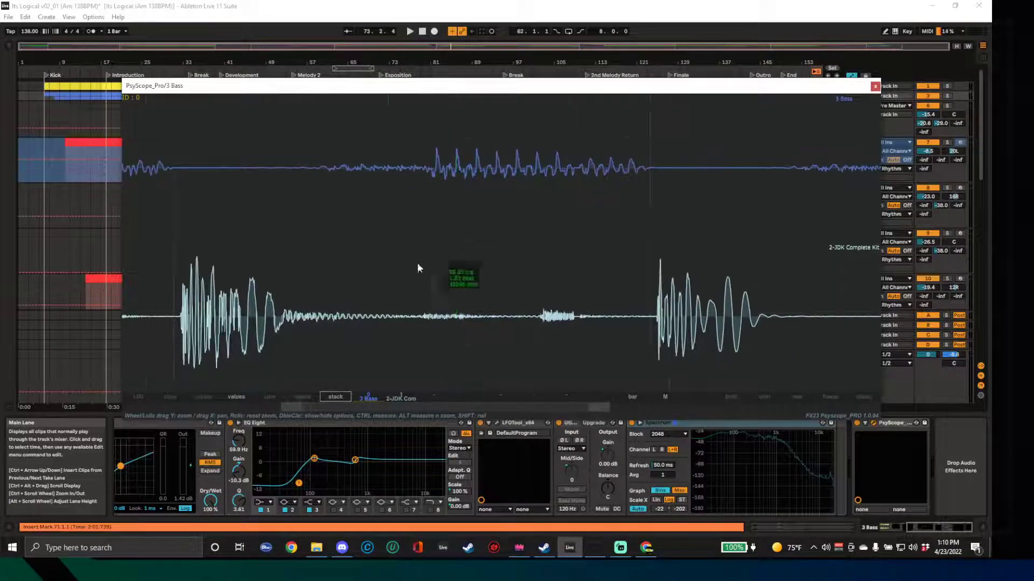
pyautogui.moveTo(385, 232); pyautogui.dragTo(390, 350)
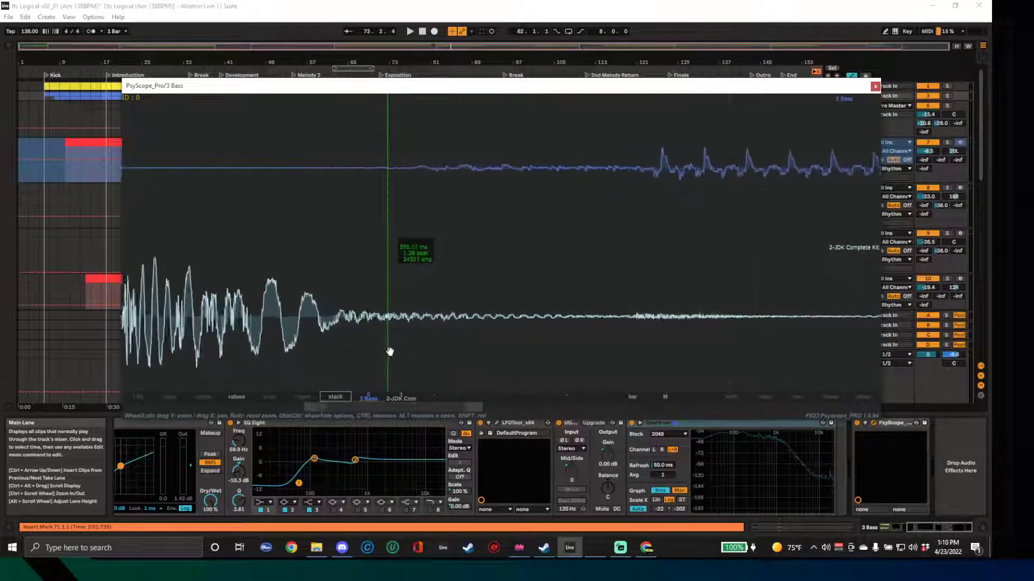
# Overlay the kick and bass waveforms in layers mode, examine them over the full bar and close the PsyScope window
pyautogui.click(309, 395)
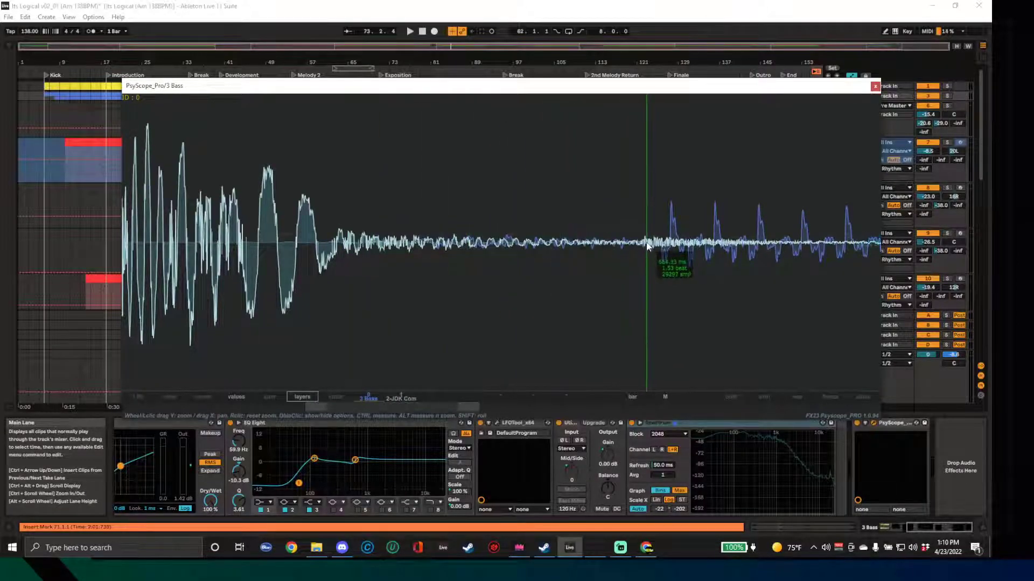
pyautogui.moveTo(544, 264); pyautogui.dragTo(640, 343)
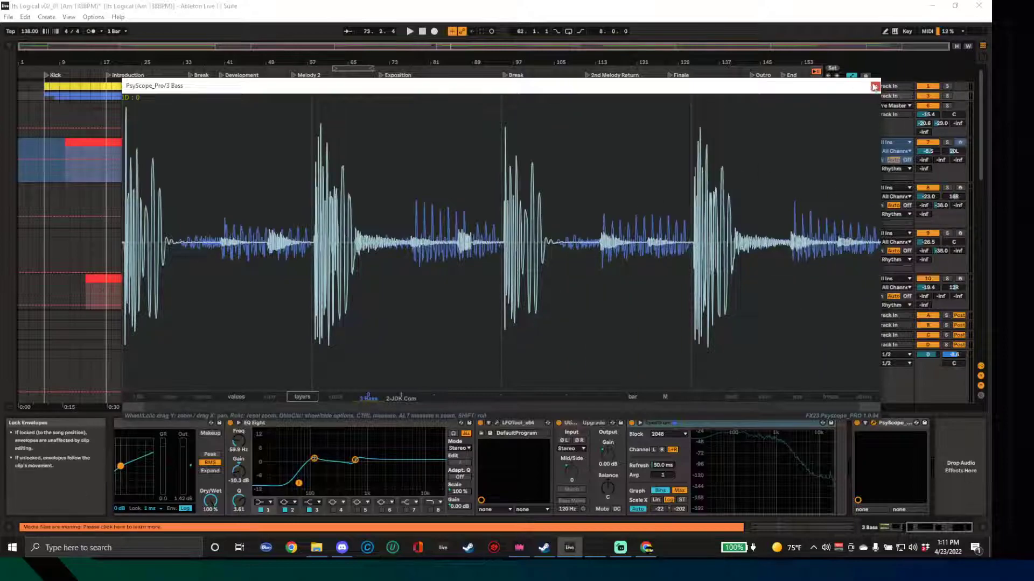
pyautogui.click(875, 87)
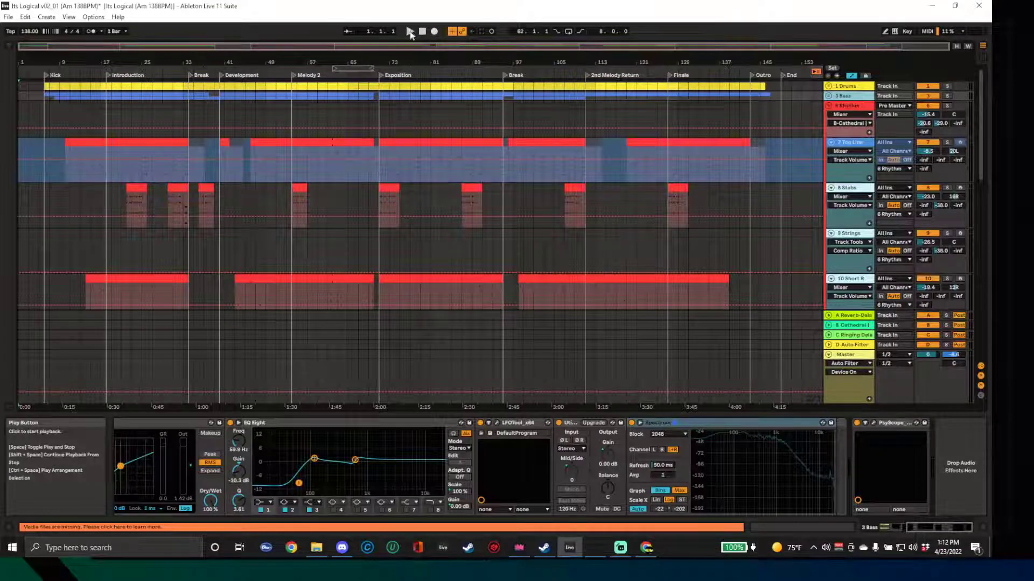
# Play the arrangement from the start and jump playback to the Introduction marker
pyautogui.click(409, 34)
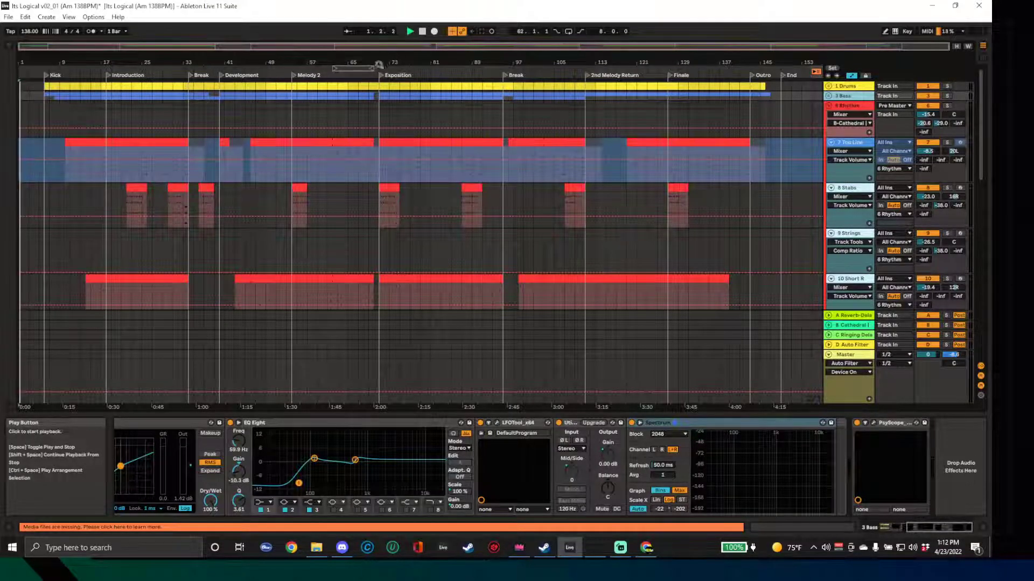
pyautogui.scroll(-3, 216, 126)
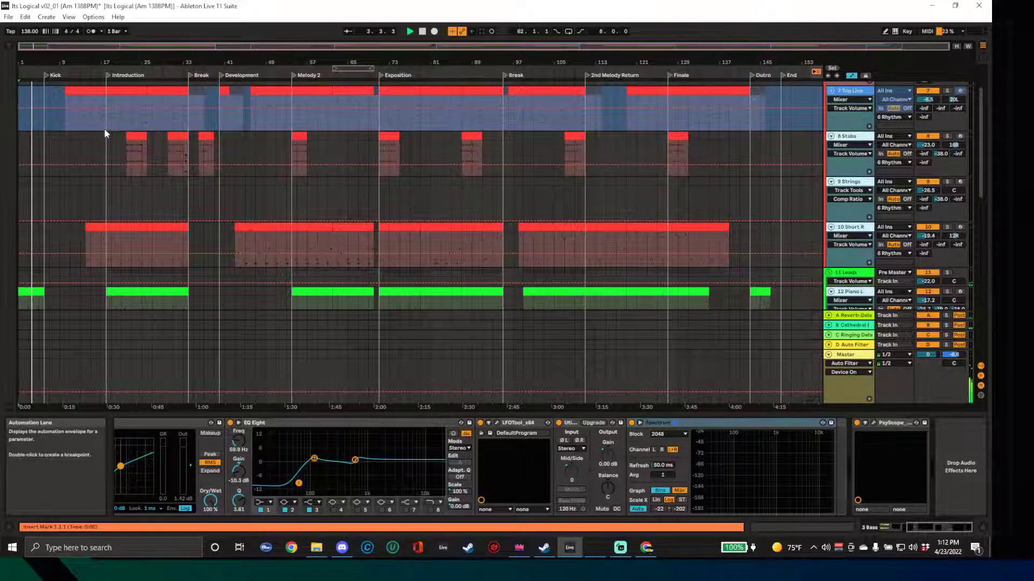
pyautogui.click(107, 75)
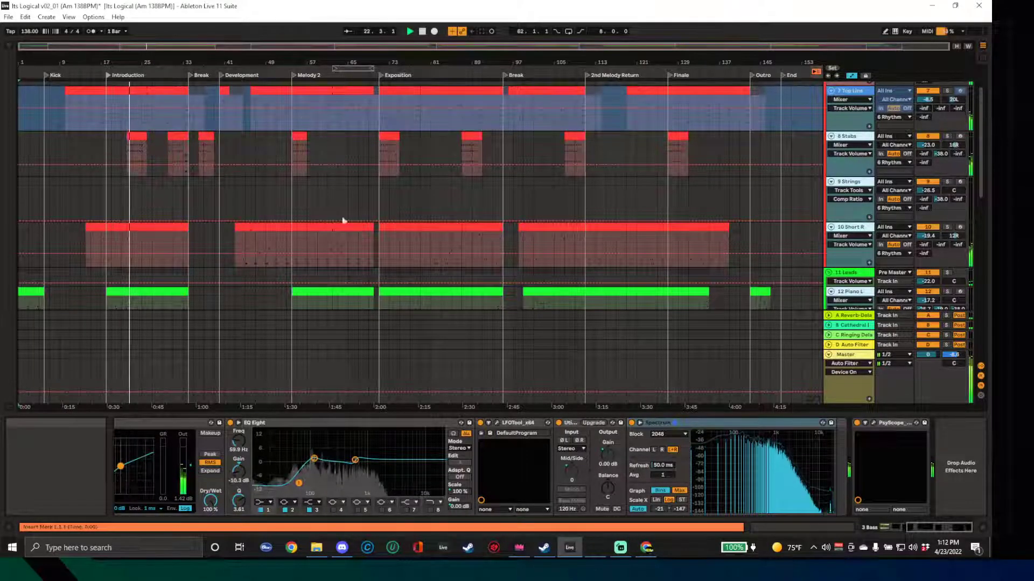
# During playback, review the lead and effects tracks, alternating between the Arrangement and the Session mixer
pyautogui.scroll(-8, 336, 214)
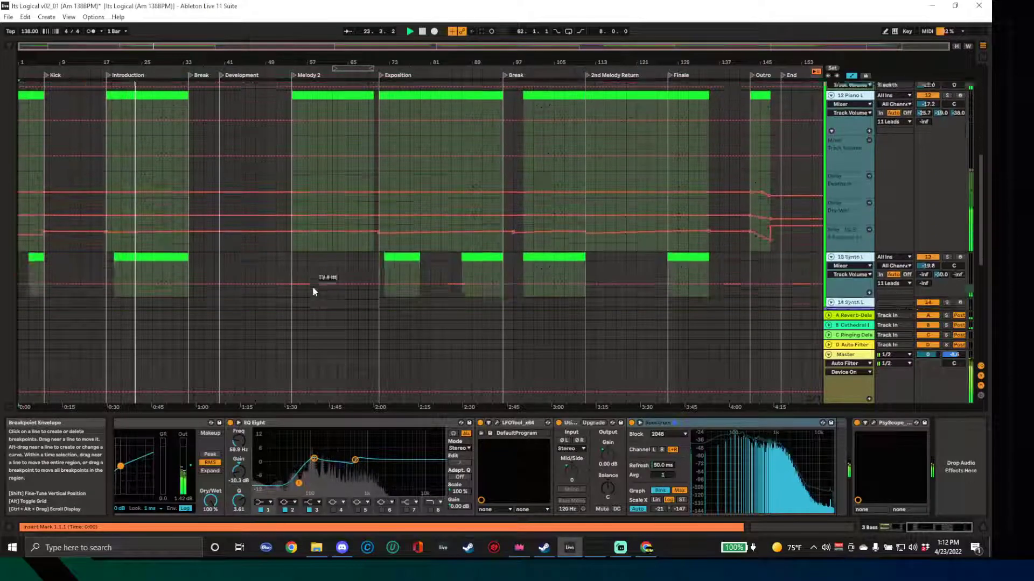
pyautogui.scroll(-3, 312, 285)
pyautogui.press('Tab')
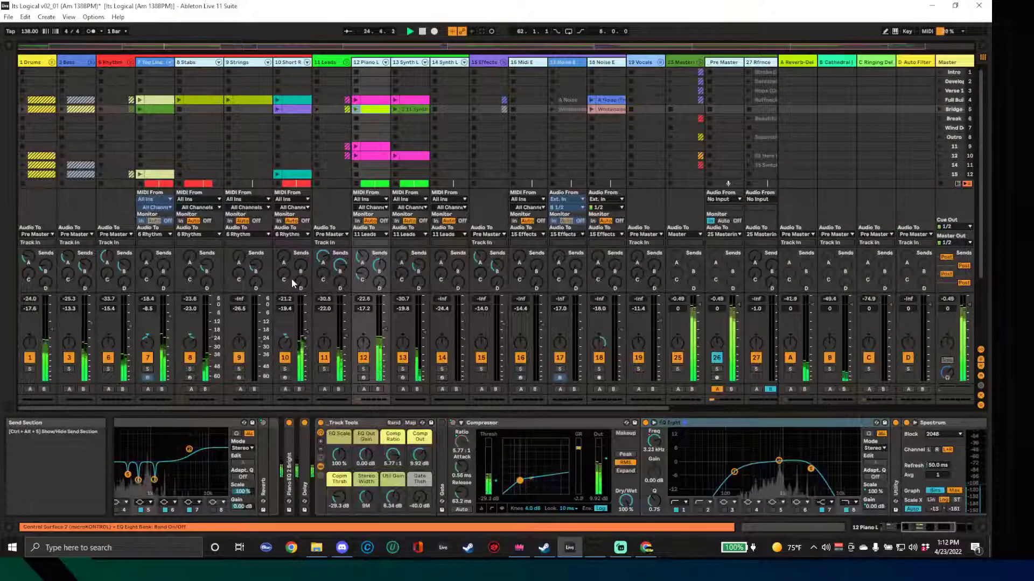
pyautogui.press('Tab')
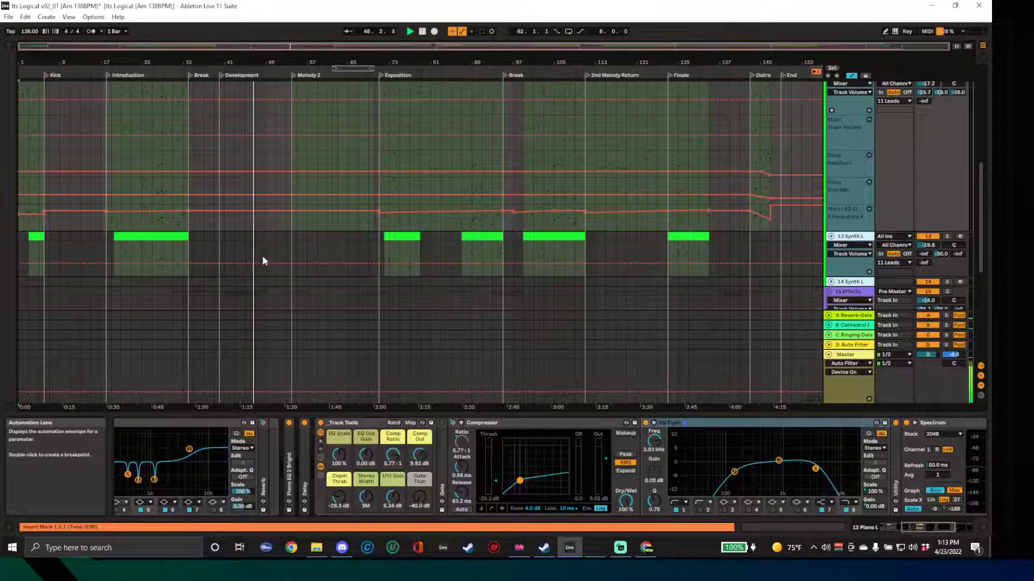
pyautogui.press('Tab')
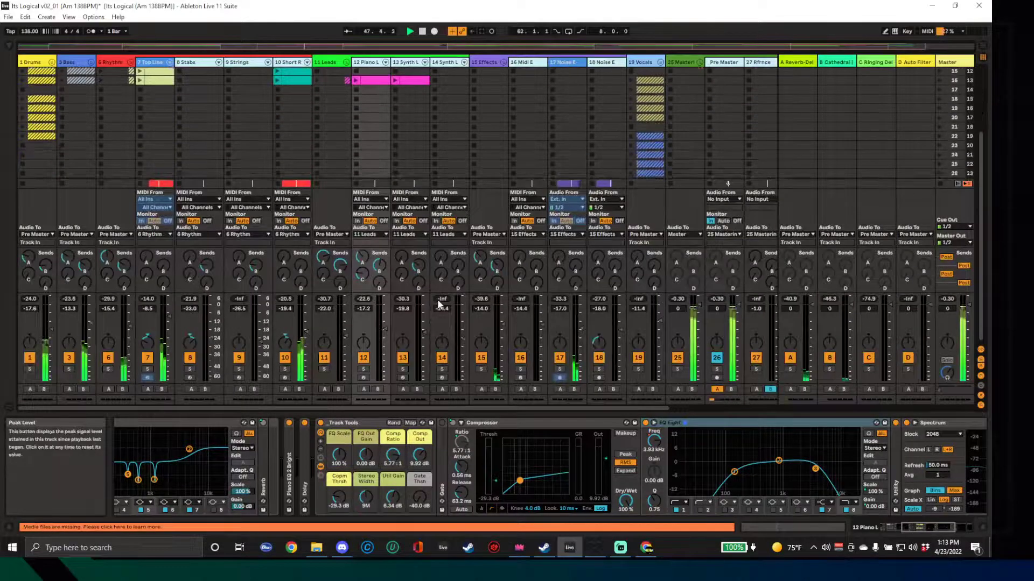
pyautogui.press('Tab')
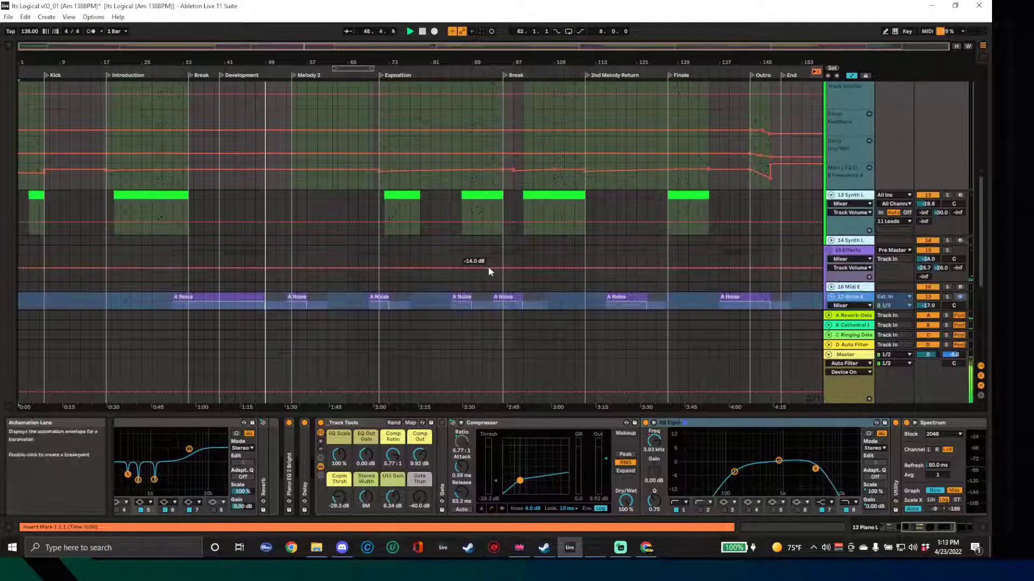
# Unfold the 30 RS 2 track at the end of the arrangement to examine its resampled waveform
pyautogui.scroll(-6, 489, 266)
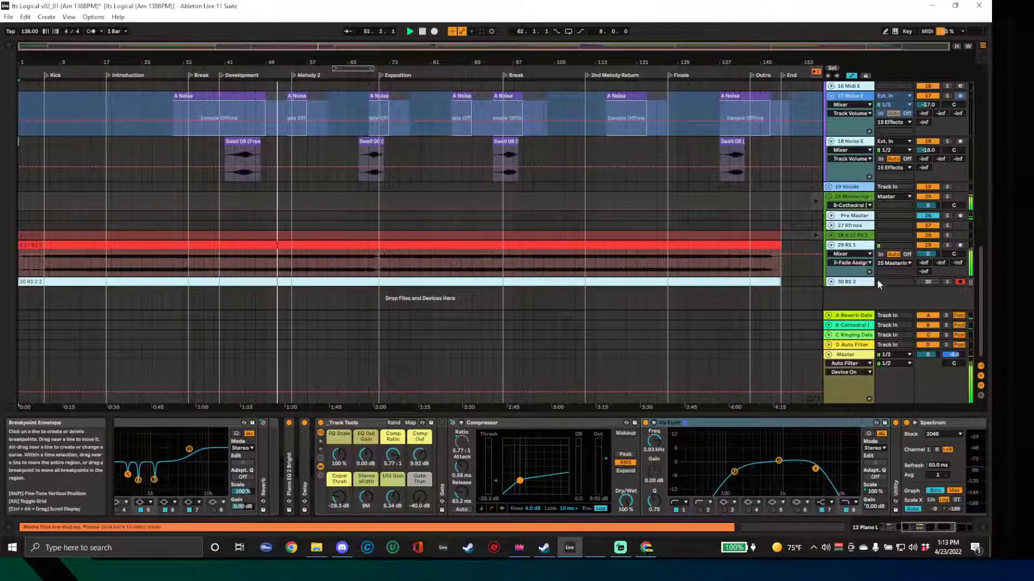
pyautogui.doubleClick(840, 282)
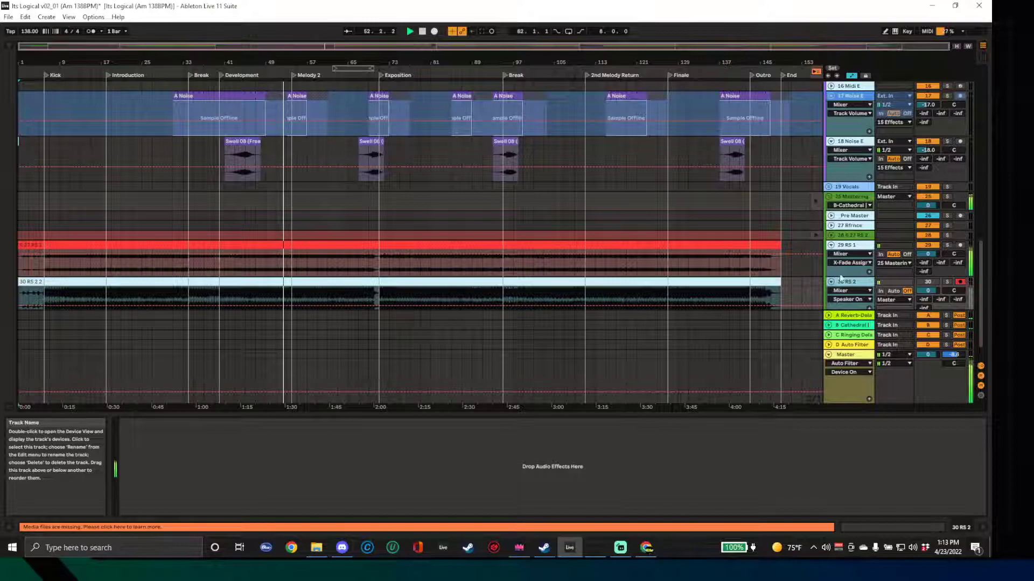
pyautogui.scroll(-1, 838, 267)
pyautogui.scroll(2, 838, 267)
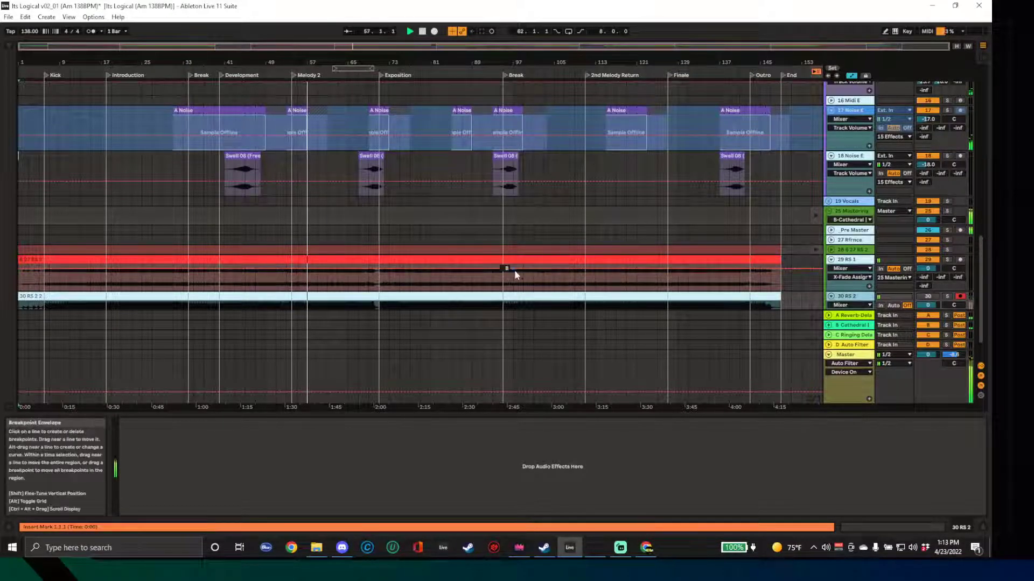
pyautogui.scroll(-2, 371, 278)
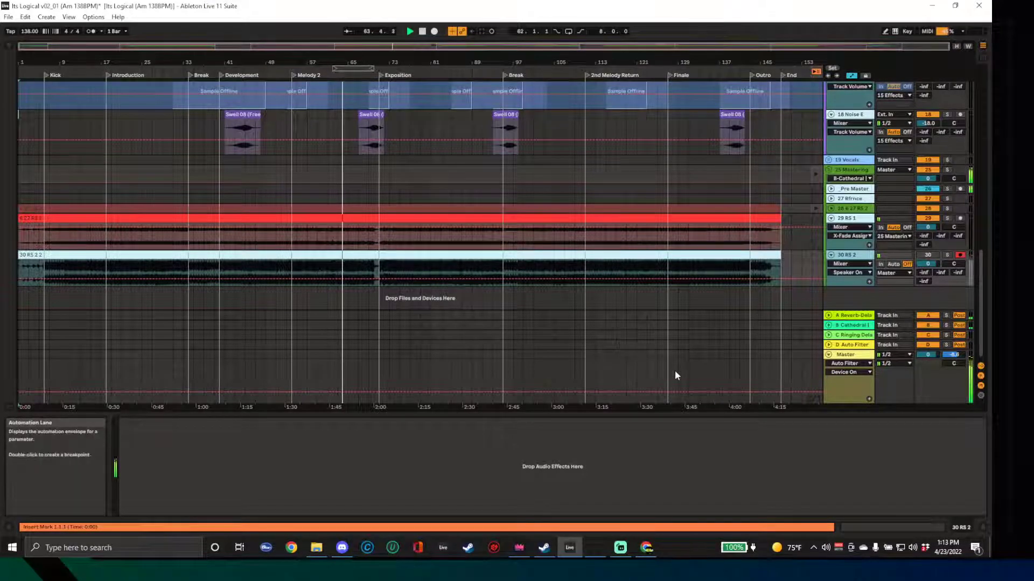
# Examine the Master's Spectrum in its enlarged display during playback, restore its normal size and stop playback
pyautogui.click(845, 354)
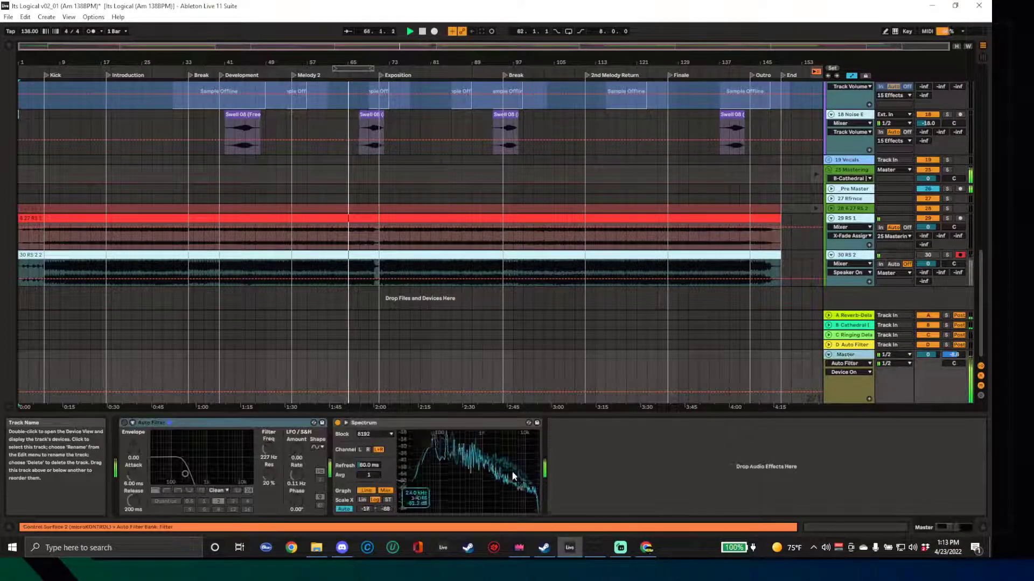
pyautogui.doubleClick(466, 488)
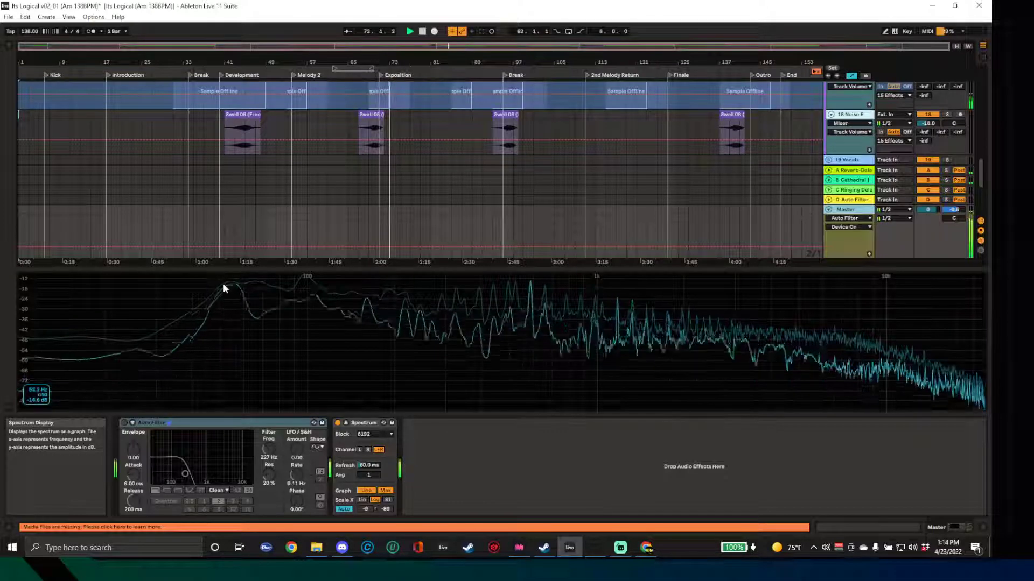
pyautogui.doubleClick(245, 348)
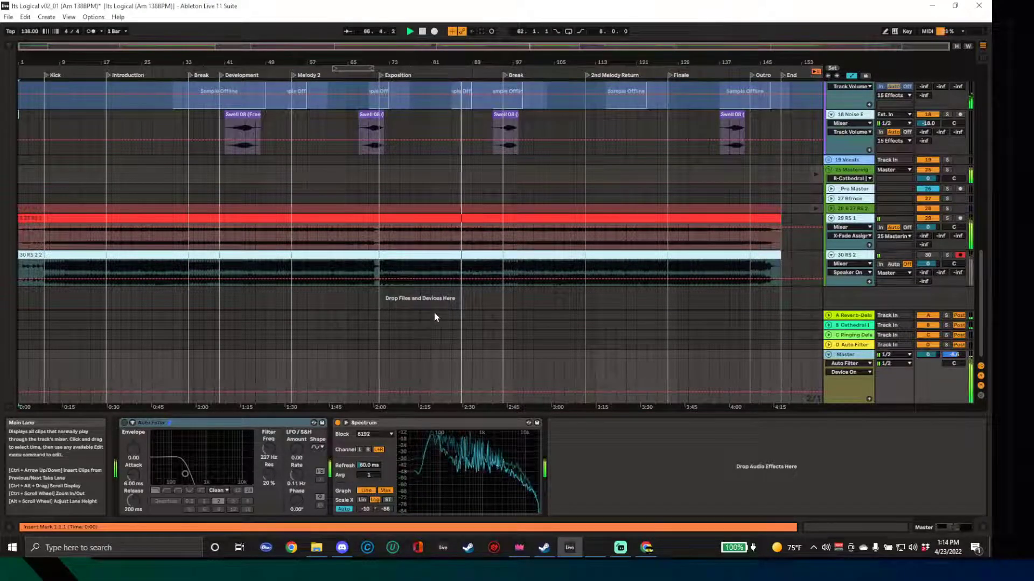
pyautogui.click(422, 32)
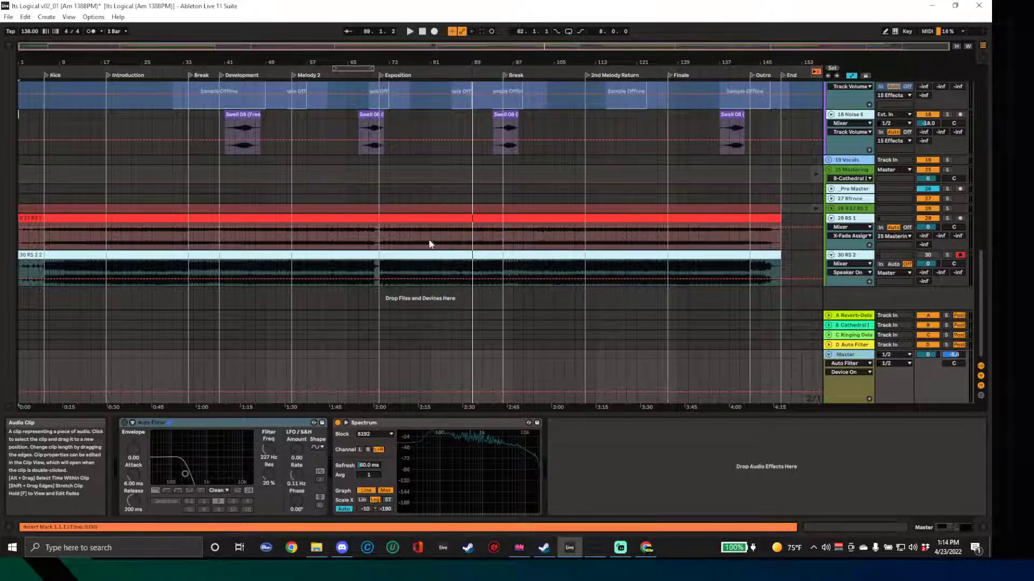
# Unfold the 3 Bass and 1 Drums groups in the arrangement to show their member tracks
pyautogui.scroll(6, 431, 240)
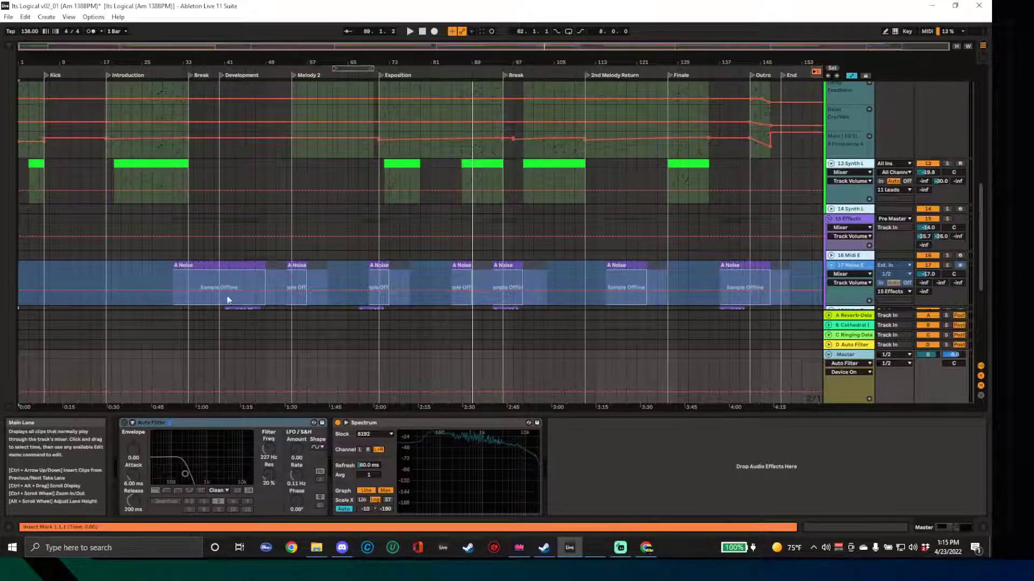
pyautogui.scroll(5, 357, 236)
pyautogui.scroll(4, 350, 230)
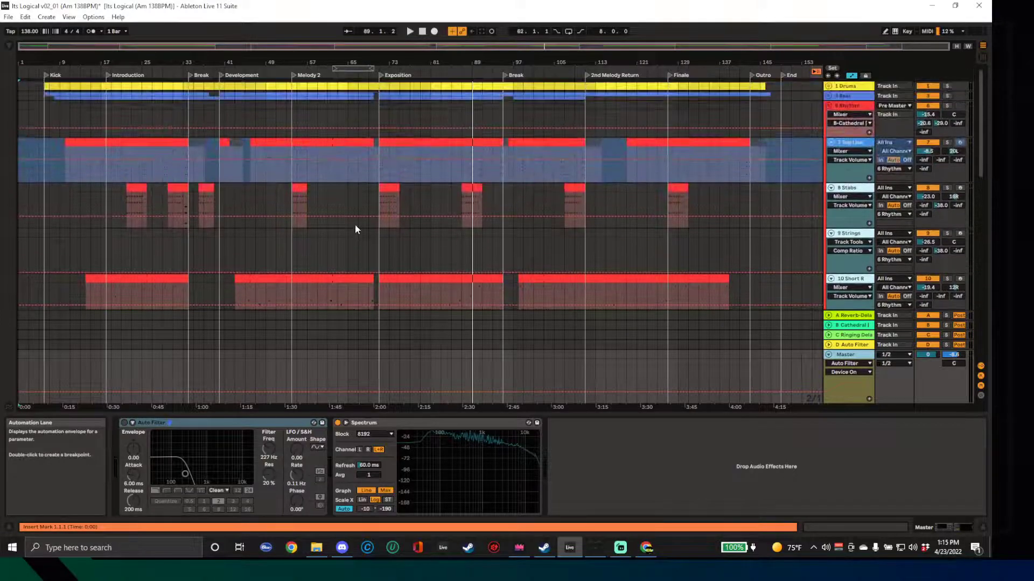
pyautogui.click(829, 96)
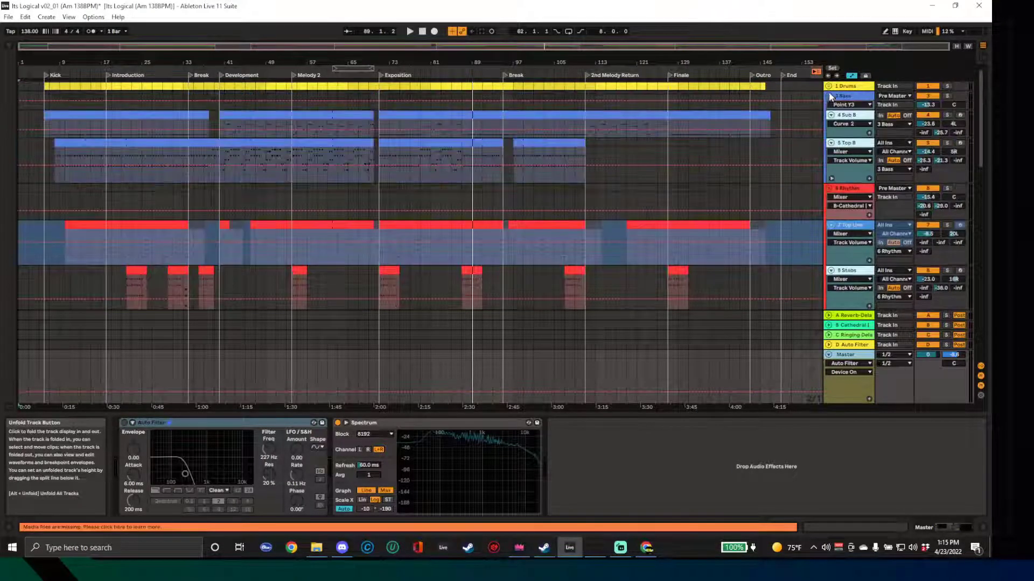
pyautogui.click(829, 86)
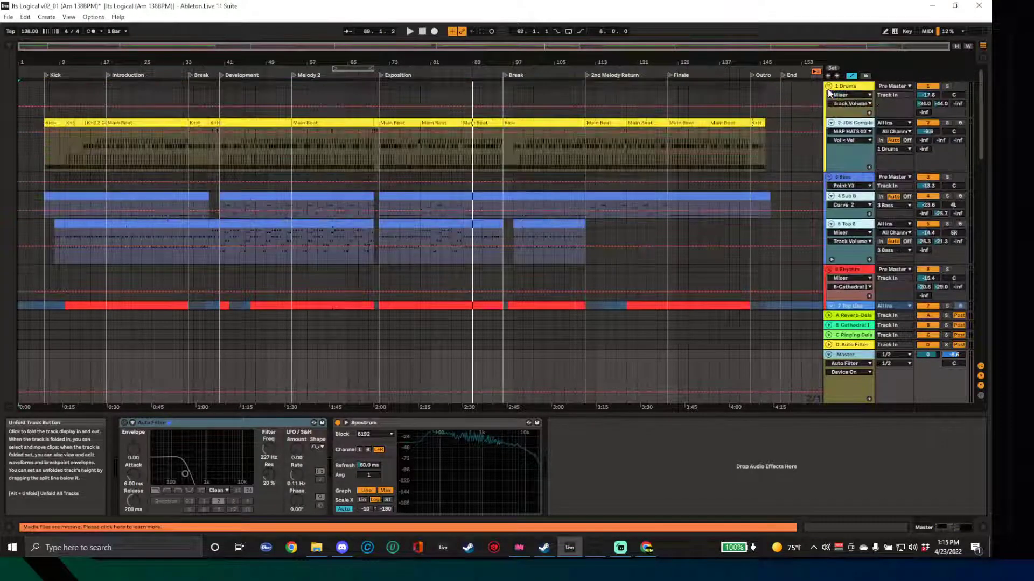
pyautogui.click(830, 123)
# Show the Session mixer and expand the drum rack chains of the 2 JDK Complete Kit track
pyautogui.press('Tab')
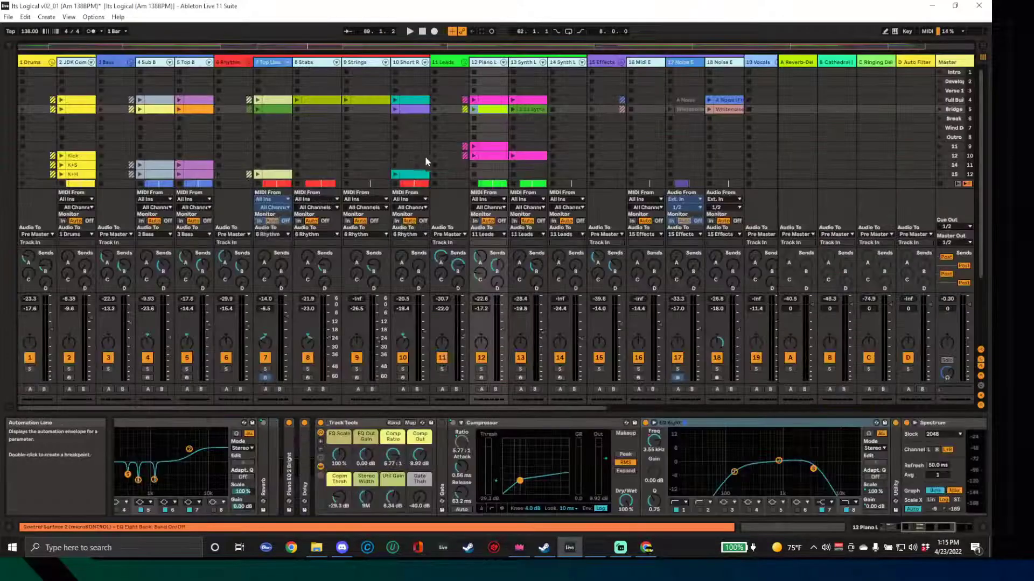
pyautogui.click(91, 62)
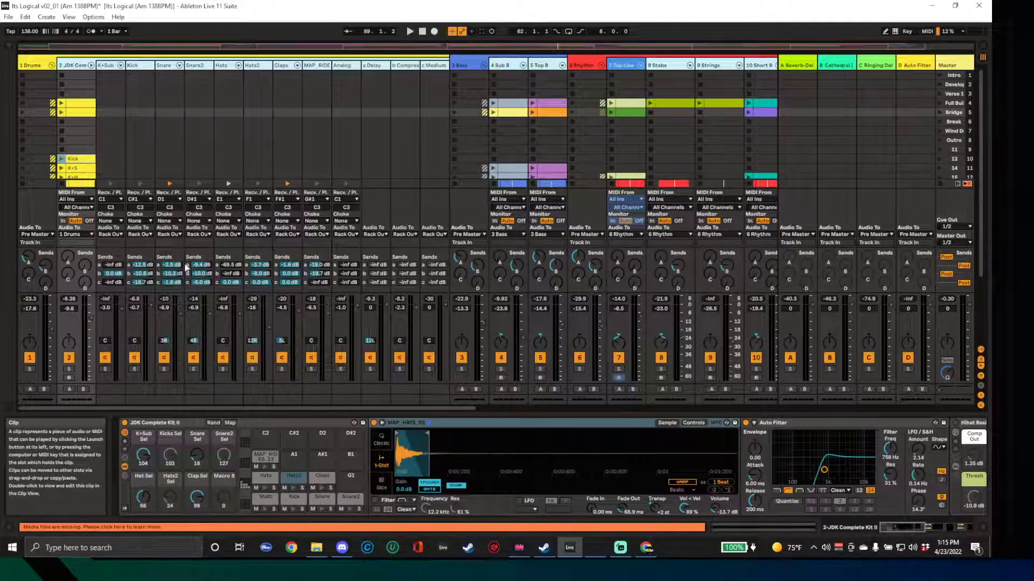
pyautogui.scroll(-1, 116, 170)
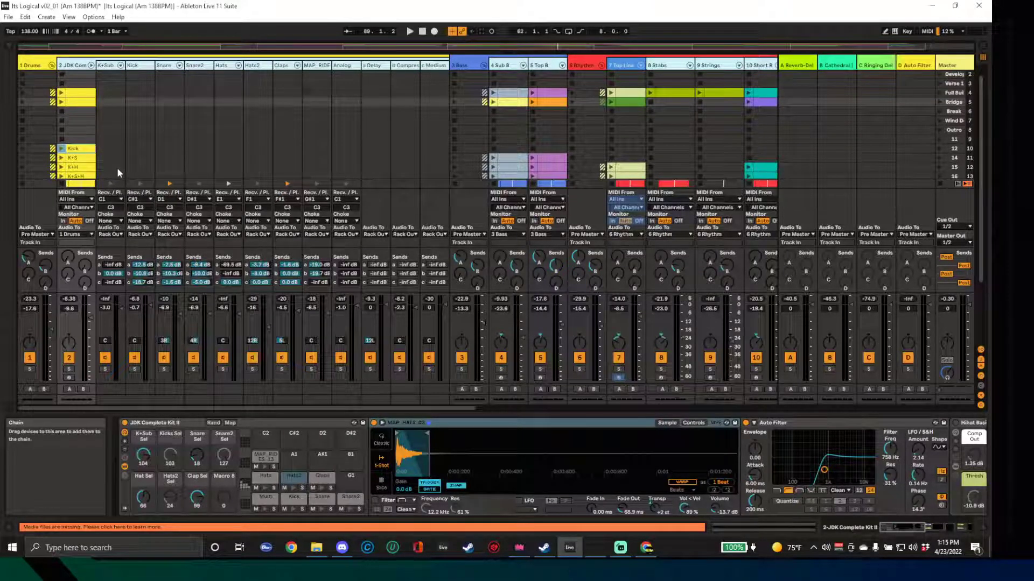
# Audition the Kick pad of the JDK Complete Kit II drum rack and select it to show its sample and devices
pyautogui.click(76, 151)
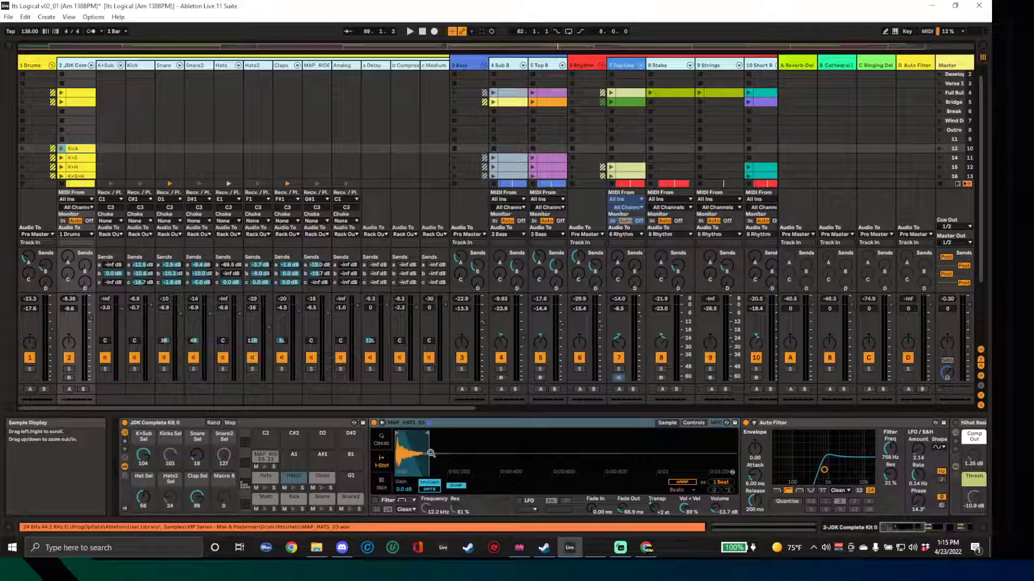
pyautogui.click(294, 510)
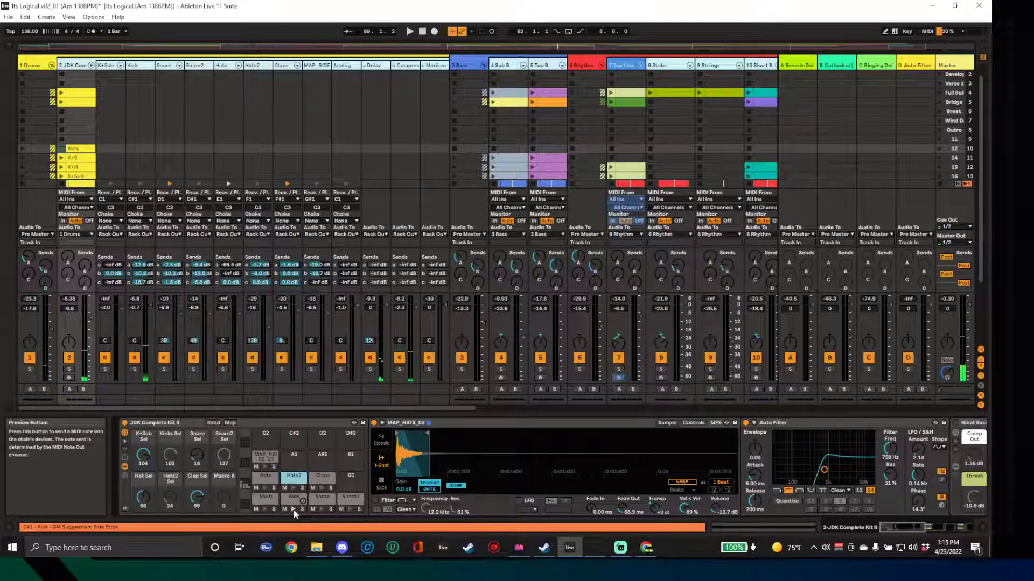
pyautogui.click(294, 511)
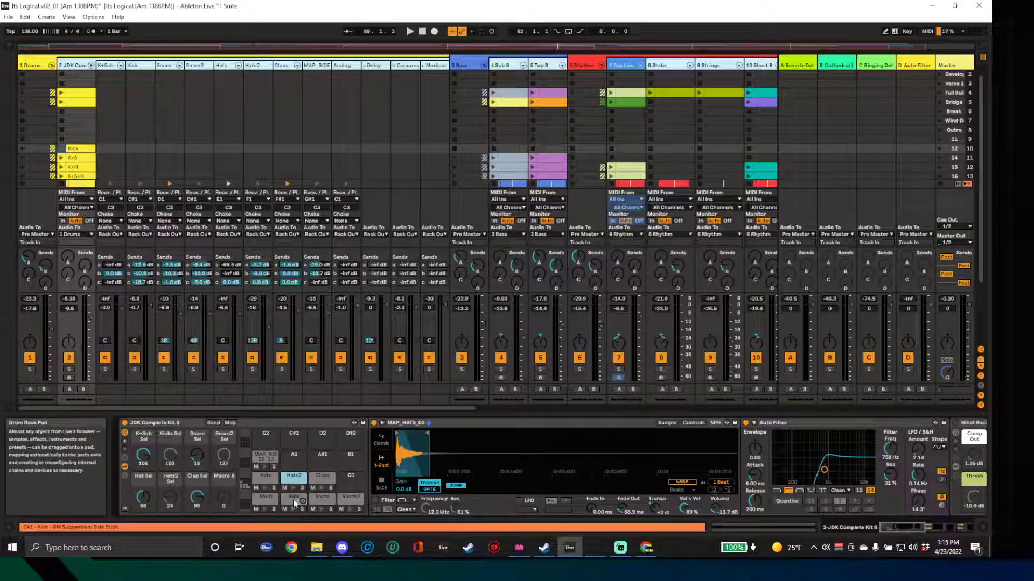
pyautogui.click(294, 498)
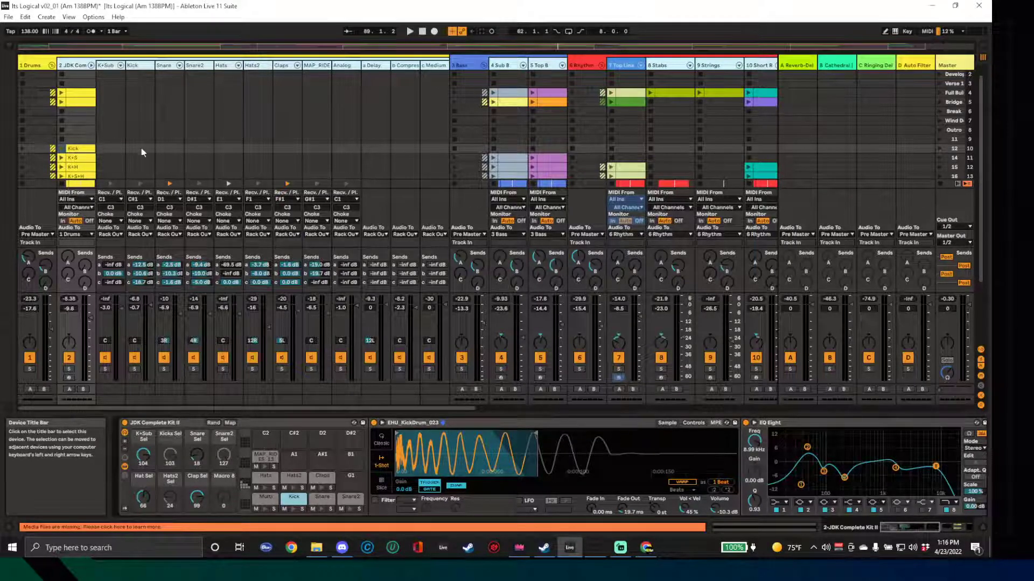
# Examine the Kick pad's EQ Eight and Channel EQ, audition the kick again and show the Kick chain's devices on their own
pyautogui.moveTo(910, 530); pyautogui.dragTo(919, 528)
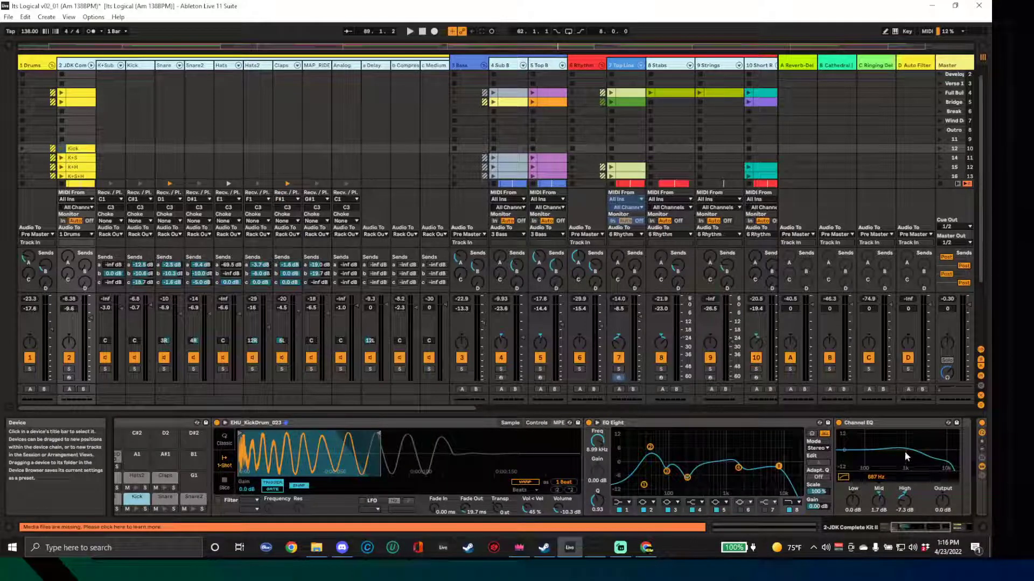
pyautogui.moveTo(917, 523); pyautogui.dragTo(897, 529)
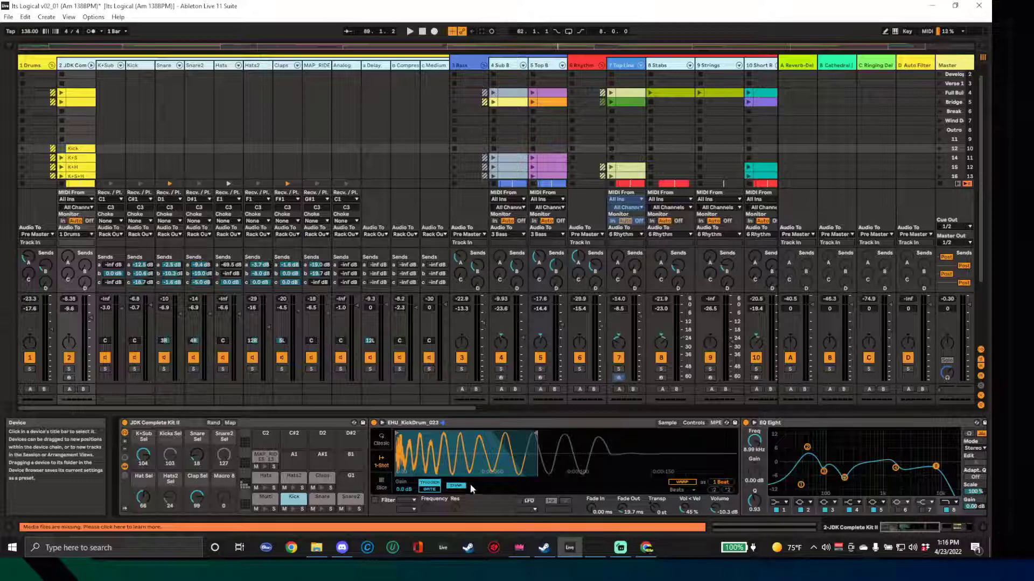
pyautogui.click(293, 508)
pyautogui.click(292, 509)
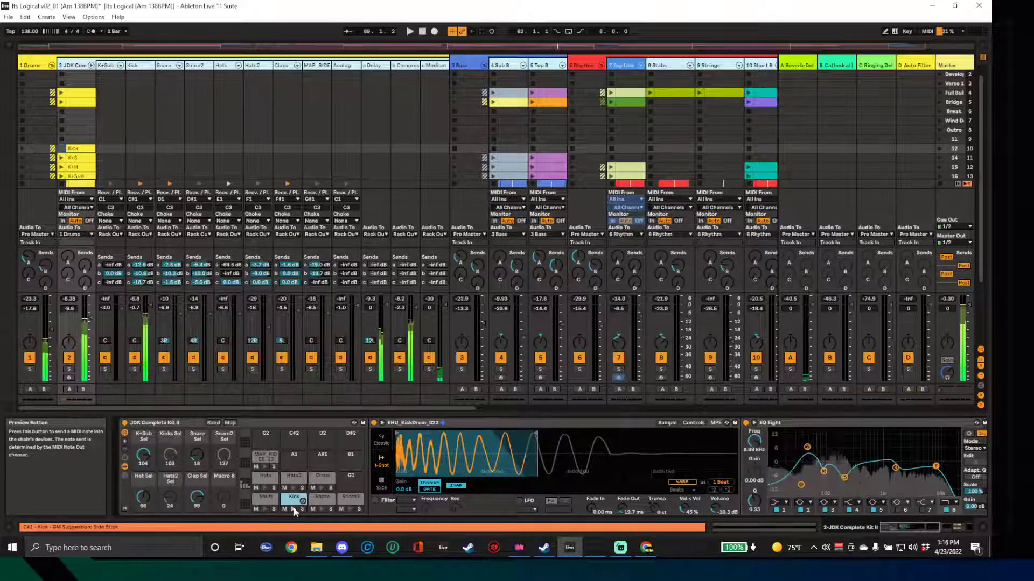
pyautogui.click(293, 509)
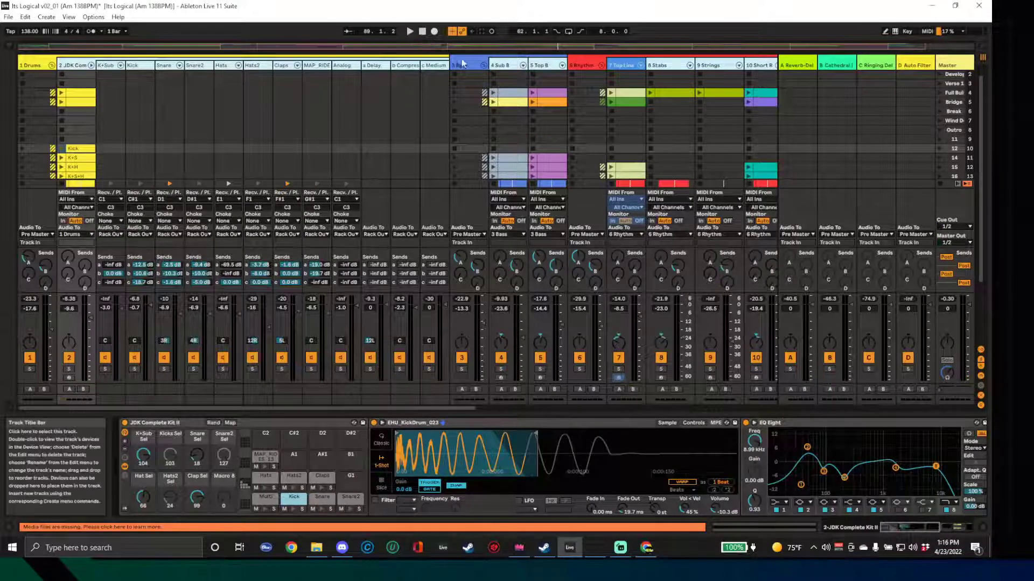
pyautogui.click(140, 66)
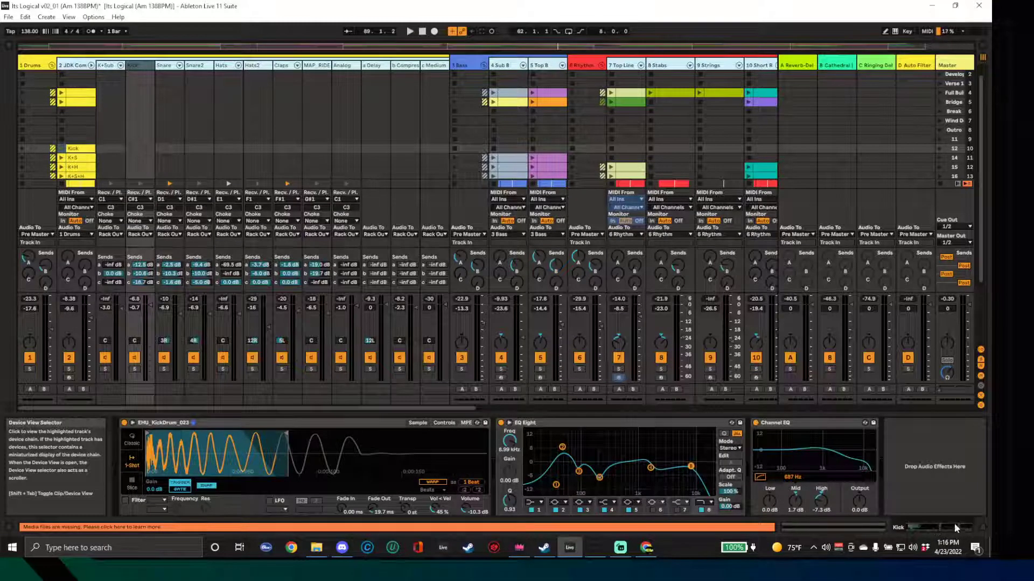
# Open PsyScope on the 3 Bass group, examine the layered kick and bass waveforms, and close its window
pyautogui.click(462, 65)
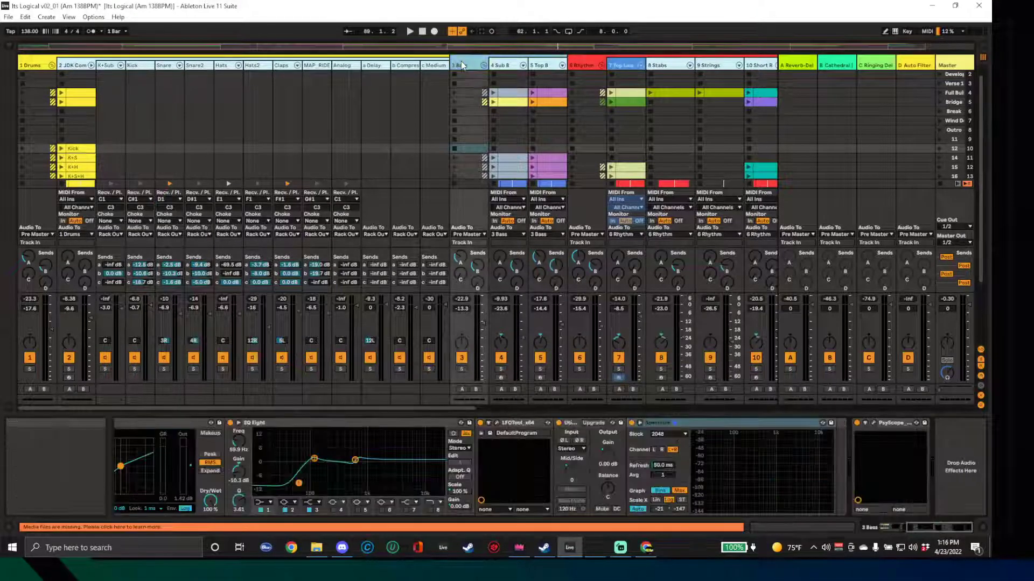
pyautogui.click(872, 423)
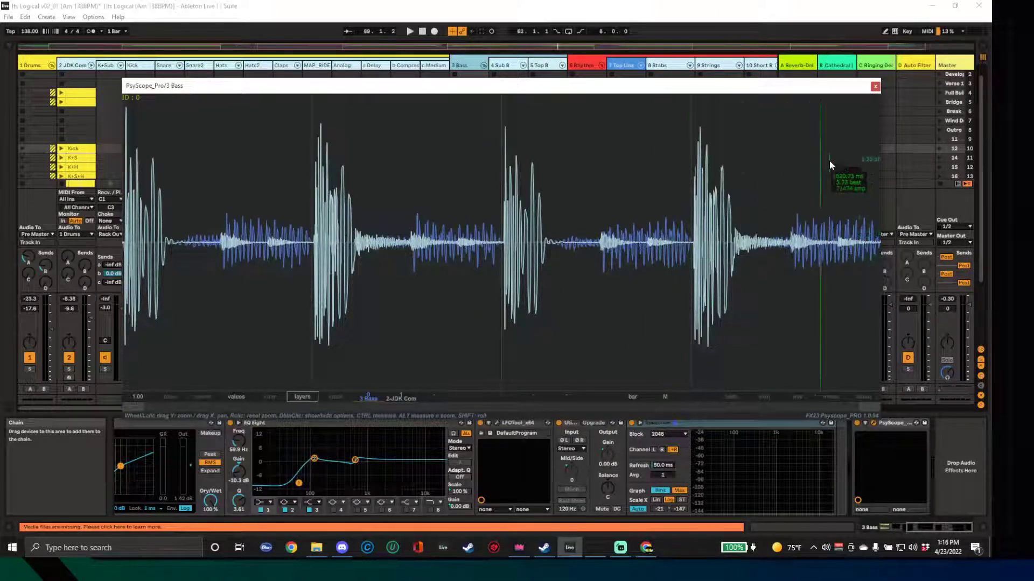
pyautogui.click(875, 87)
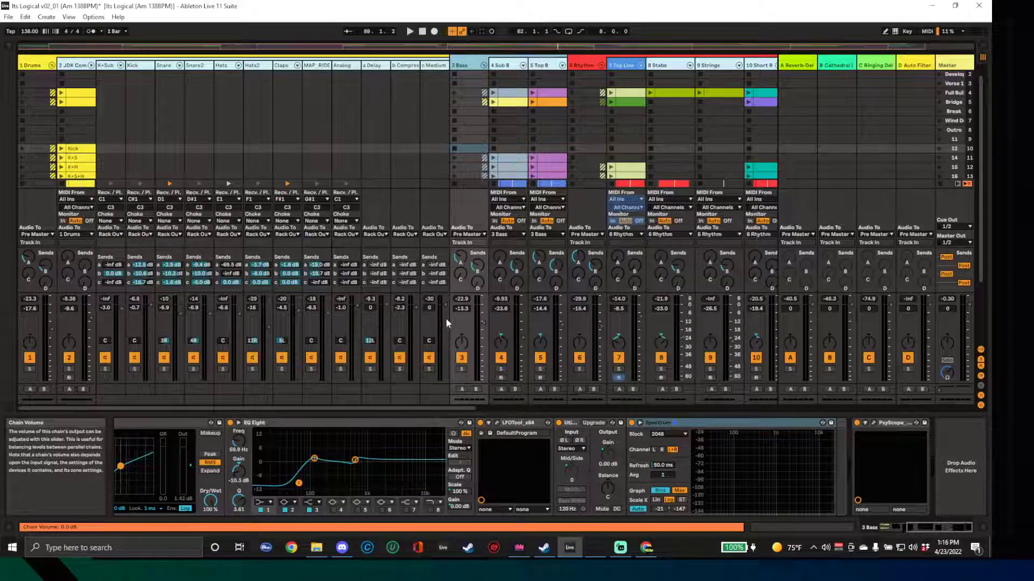
# Select the 2 JDK Complete Kit track and collapse the MAP_HATS_03, Auto Filter, EQ Eight and Compressor devices
pyautogui.click(135, 66)
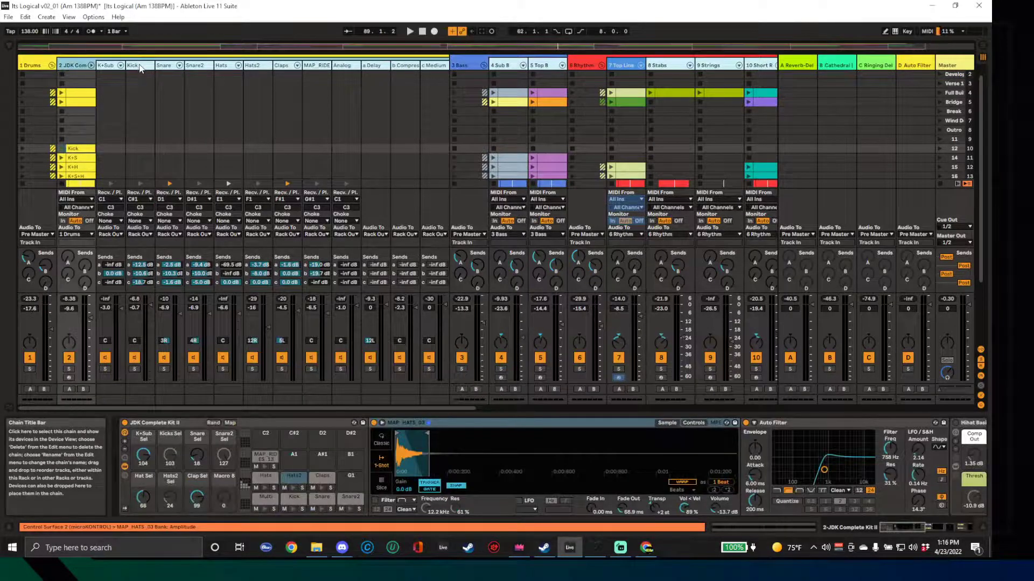
pyautogui.doubleClick(447, 422)
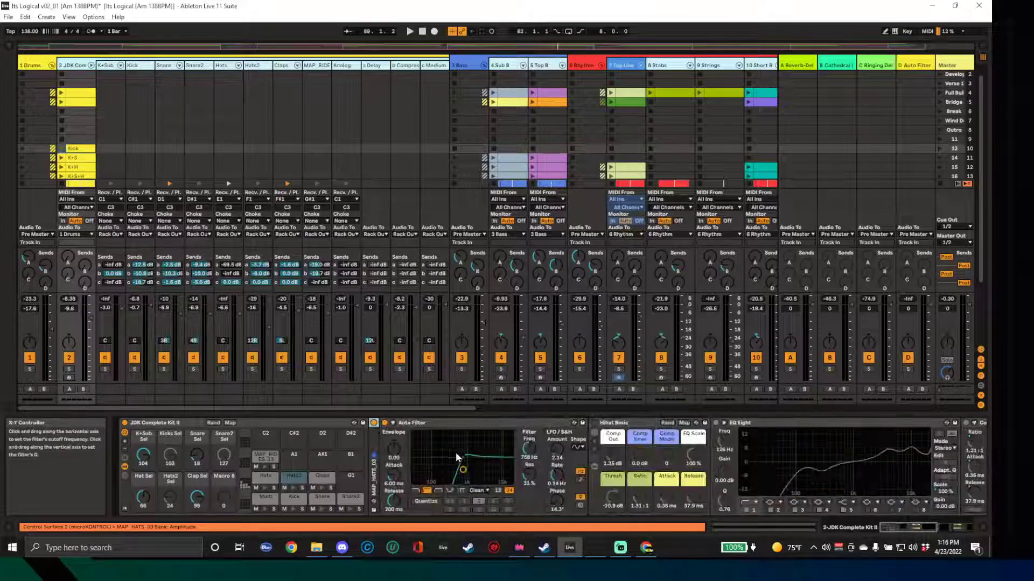
pyautogui.doubleClick(474, 424)
pyautogui.click(600, 423)
pyautogui.doubleClick(601, 424)
pyautogui.doubleClick(593, 423)
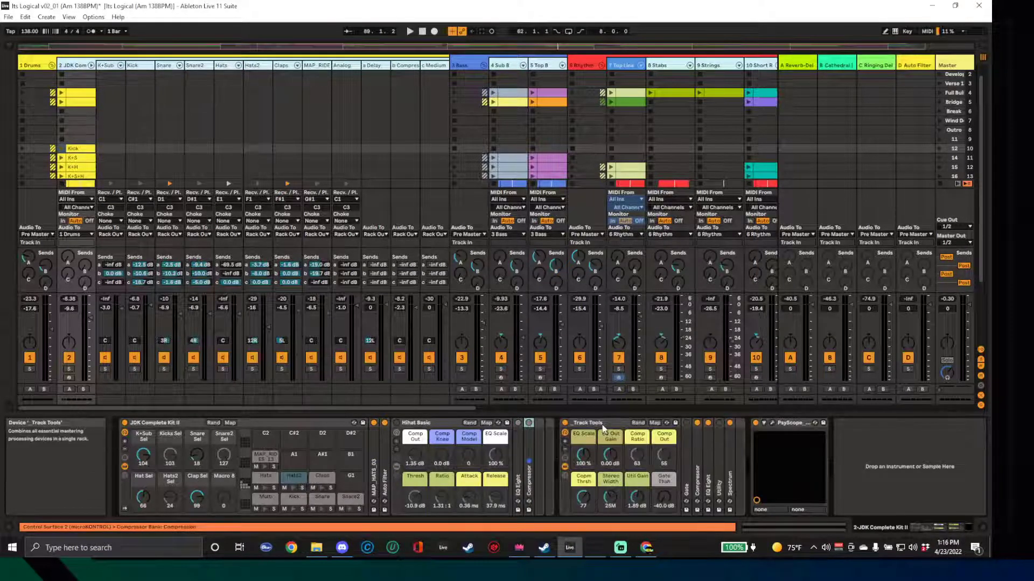
# Open PsyScope on the 2 JDK Complete Kit track, examine the stacked bass and kit waveforms, and close its window
pyautogui.click(799, 428)
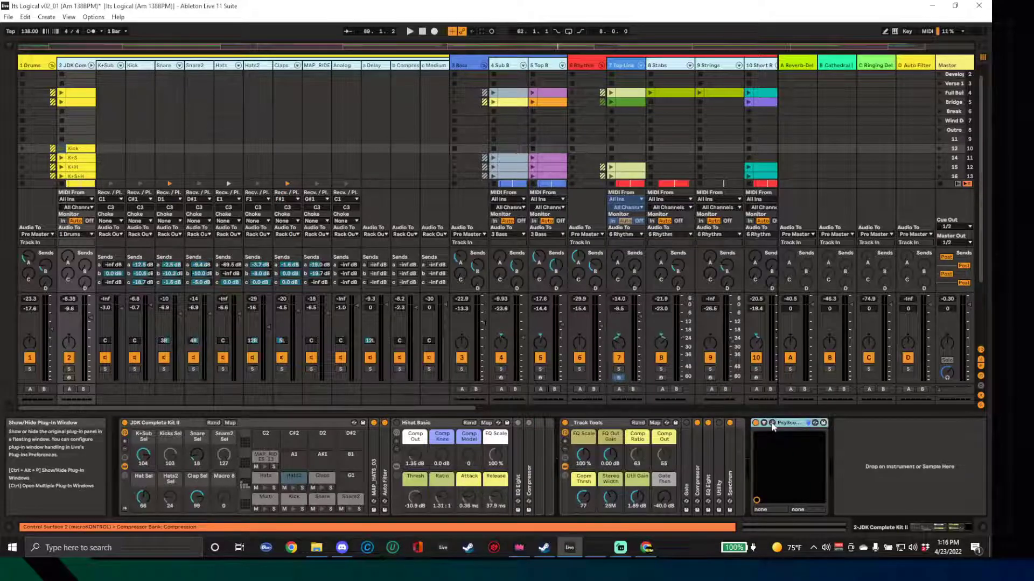
pyautogui.click(773, 424)
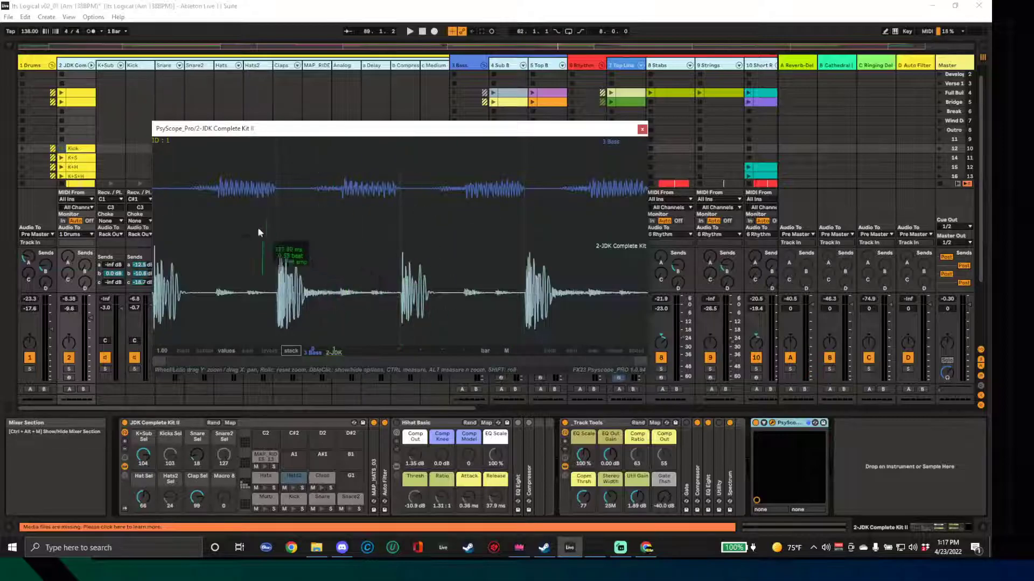
pyautogui.click(642, 129)
# Fold the 1 Drums group and open the 3 Bass group's LFOTool window to examine its volume curve
pyautogui.click(51, 65)
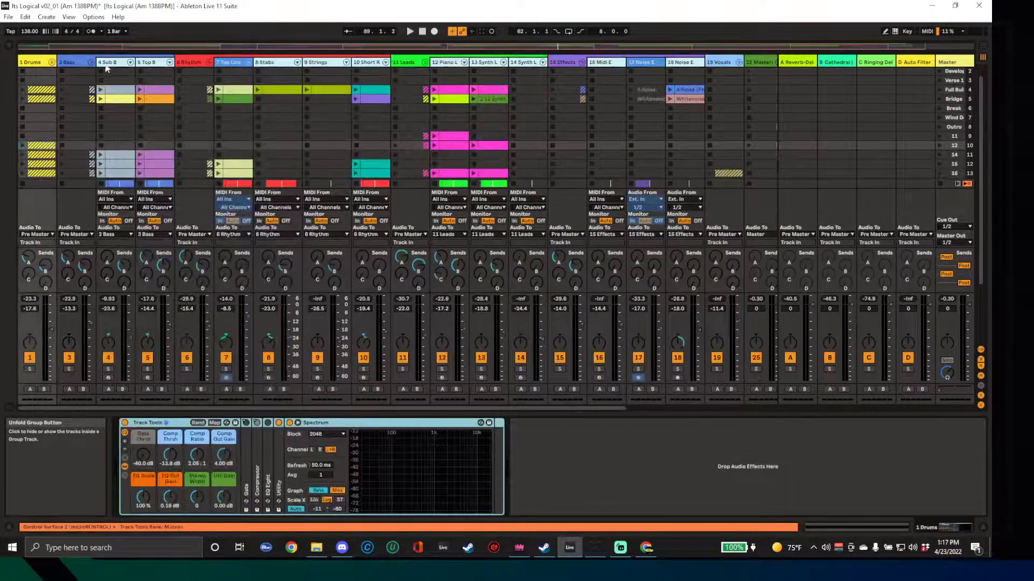
pyautogui.click(74, 63)
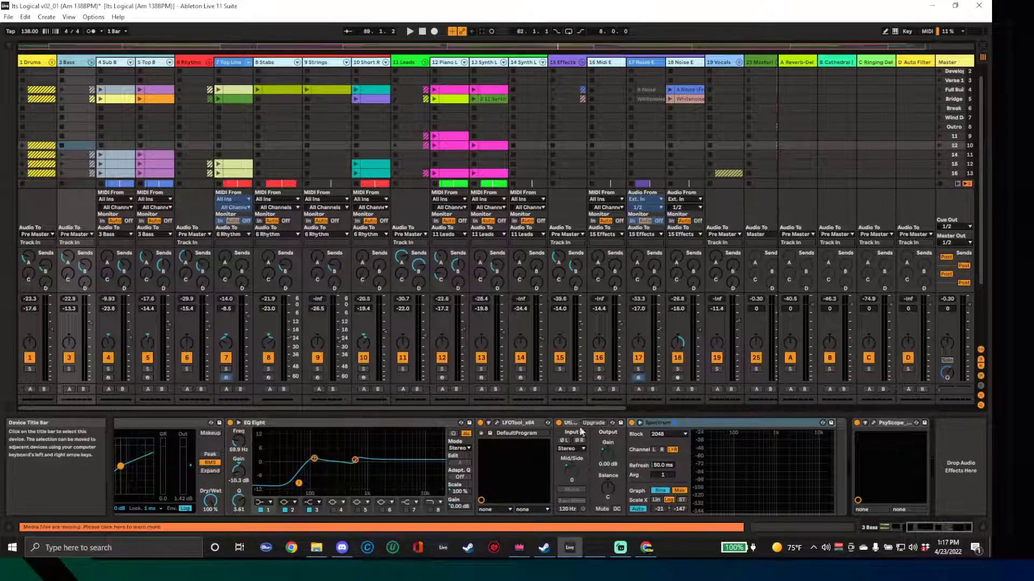
pyautogui.click(497, 424)
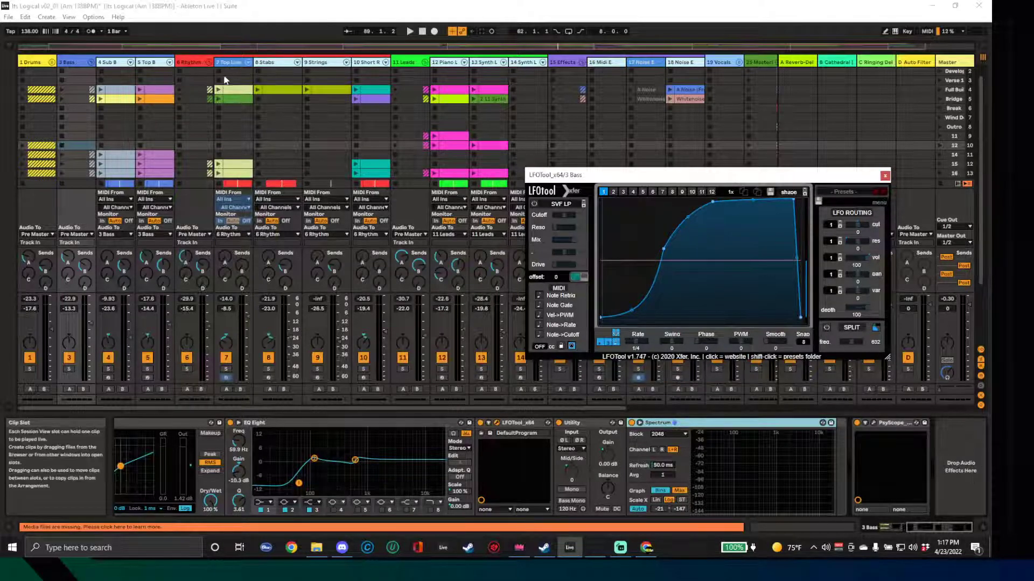
# View the device chains of 4 Sub B and 5 Top B, solo 5 Top B and play it
pyautogui.click(119, 66)
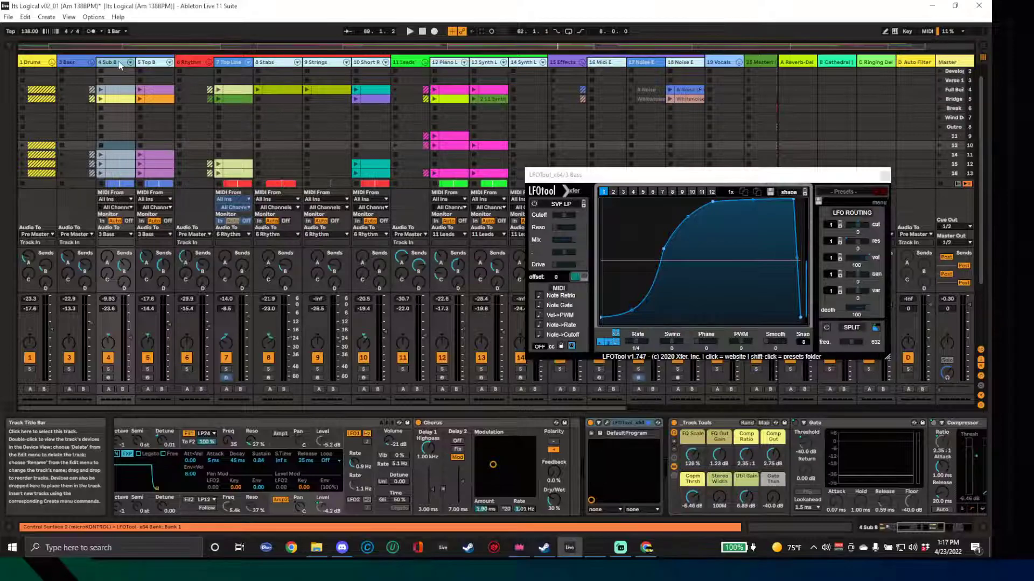
pyautogui.click(154, 63)
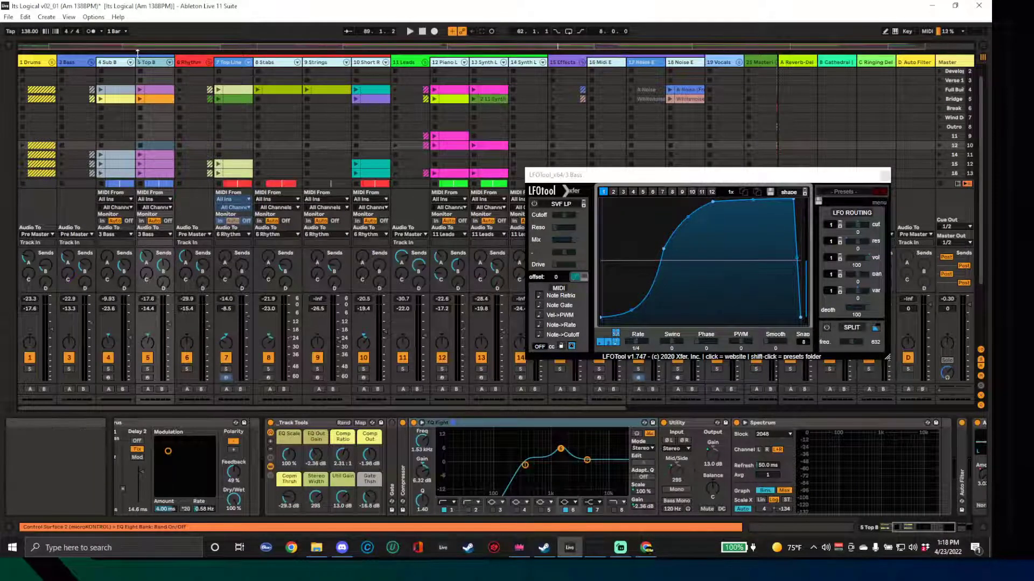
pyautogui.click(148, 370)
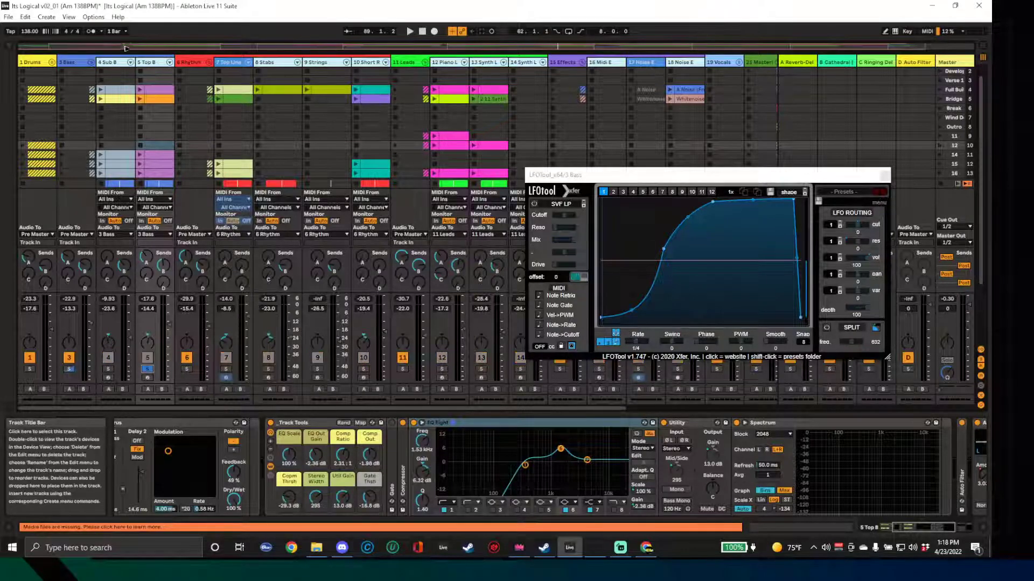
pyautogui.press('space')
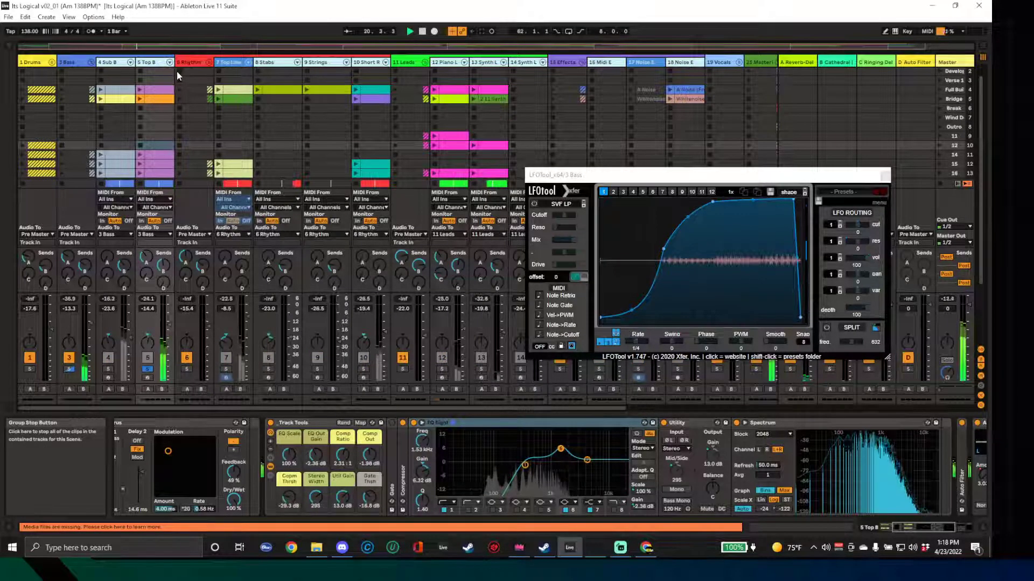
# Solo 4 Sub B in place of 5 Top B, show its devices while listening and stop playback
pyautogui.click(109, 370)
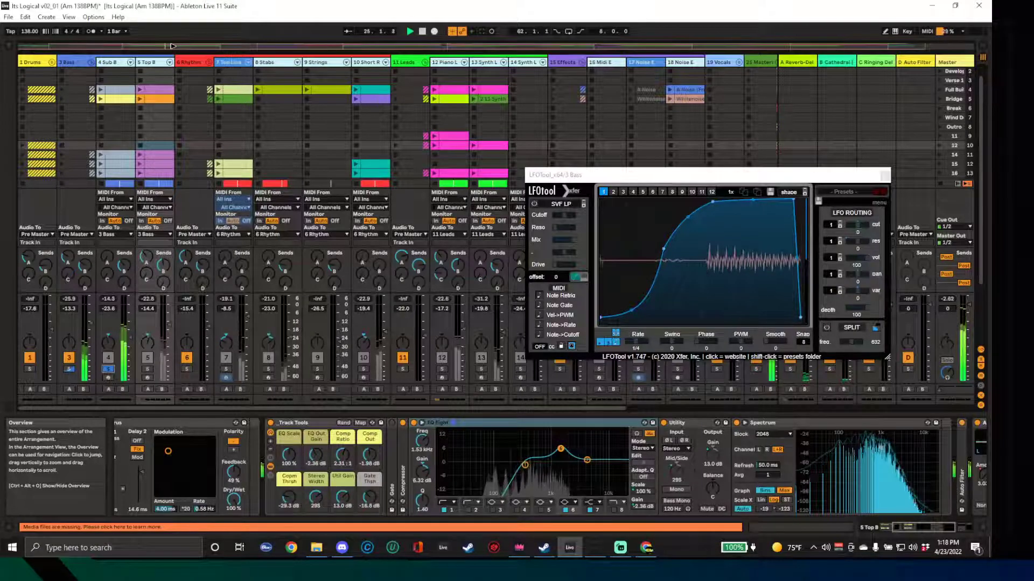
pyautogui.click(128, 89)
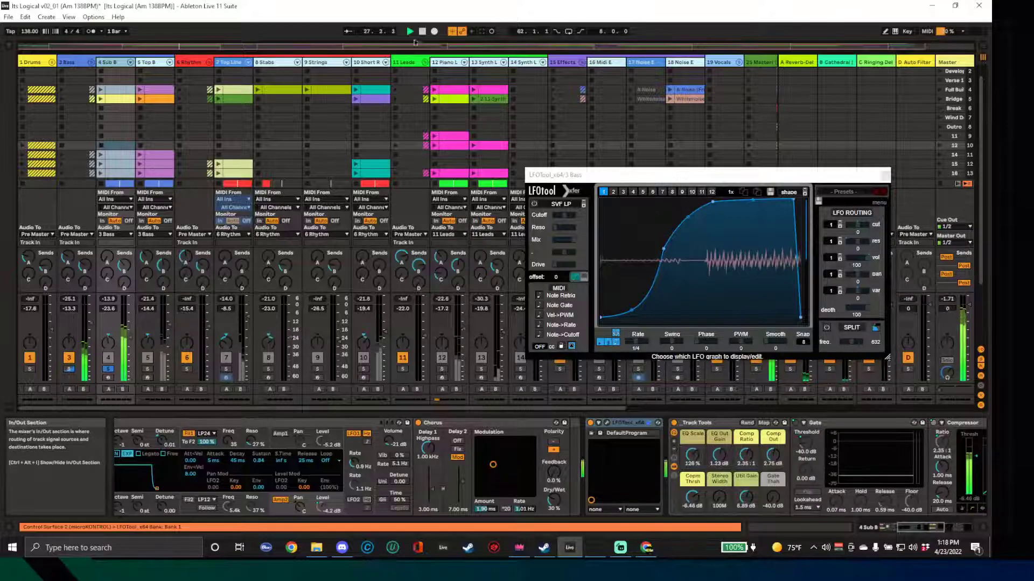
pyautogui.click(424, 32)
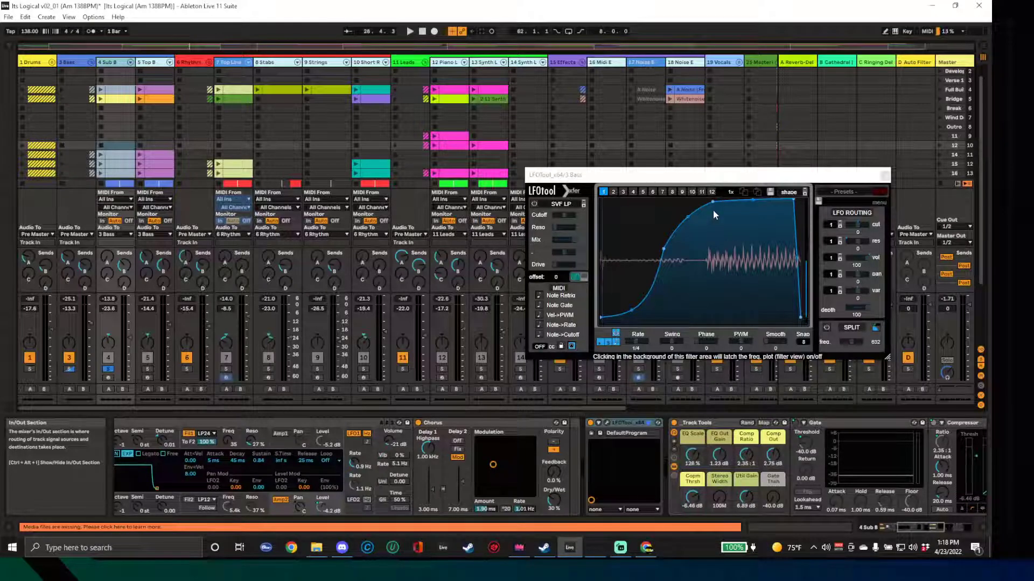
# Examine the bass waveform against the LFOTool curve, return to the 3 Bass group's devices and close the LFOTool window
pyautogui.moveTo(707, 179); pyautogui.dragTo(685, 187)
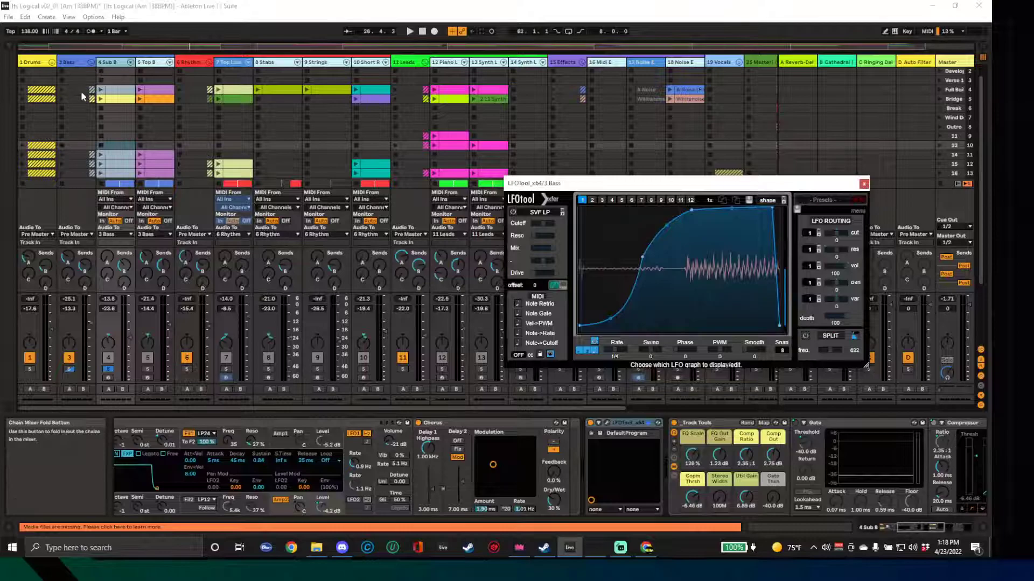
pyautogui.click(80, 63)
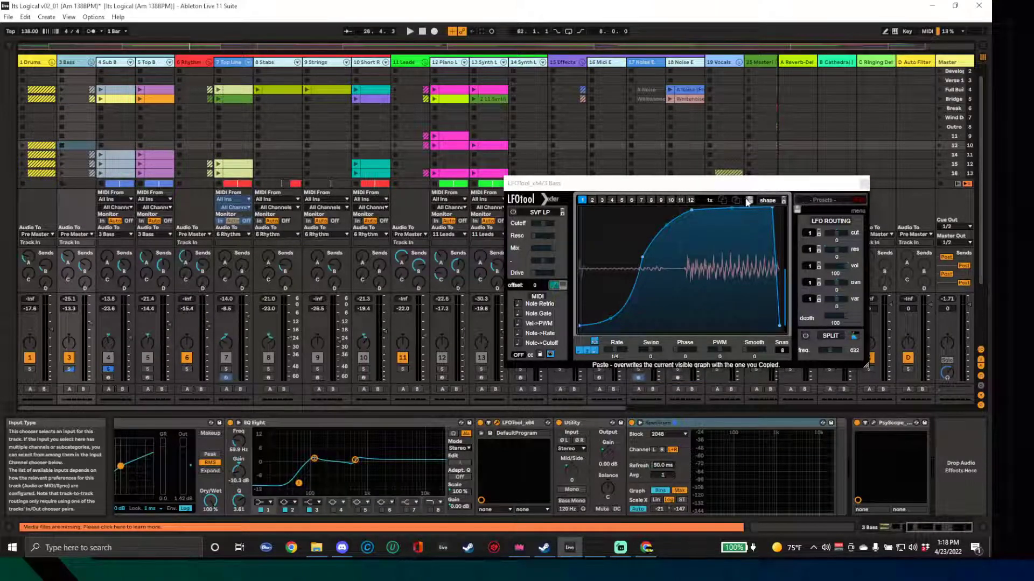
pyautogui.click(864, 184)
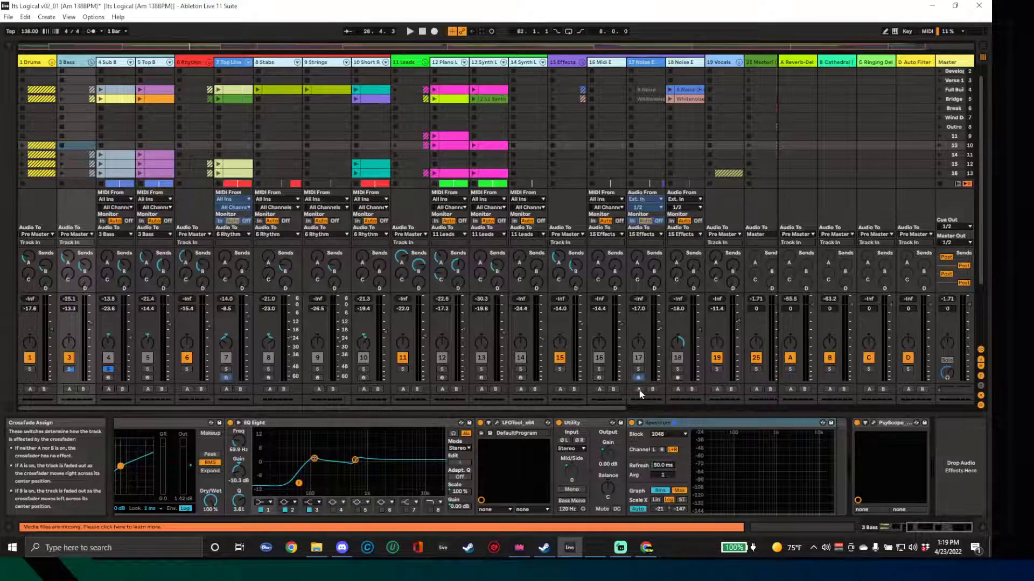
# Show the arrangement, view the device chains of 1 Drums and 3 Bass, and look through the rhythm, lead and effects tracks
pyautogui.press('Tab')
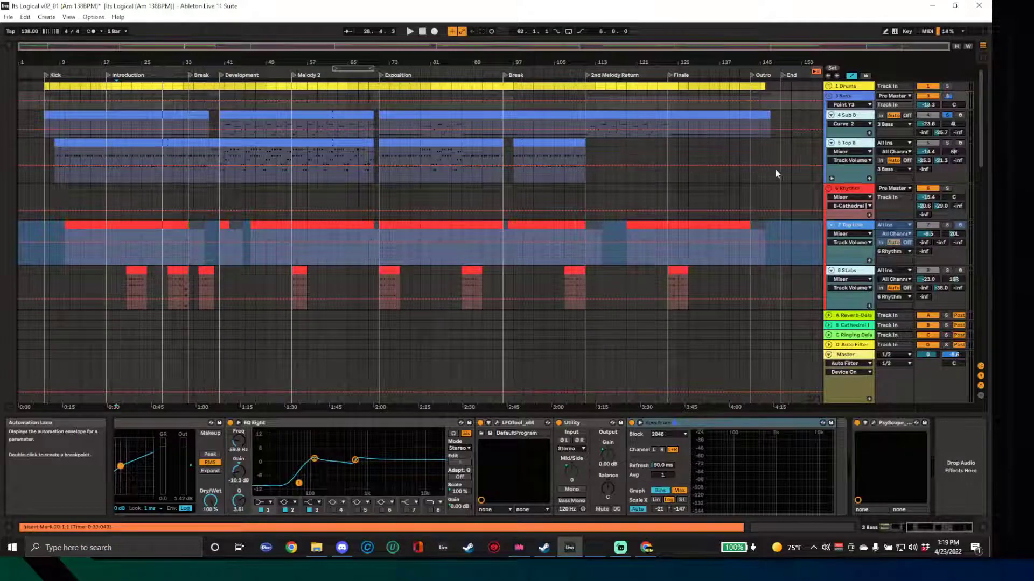
pyautogui.click(847, 88)
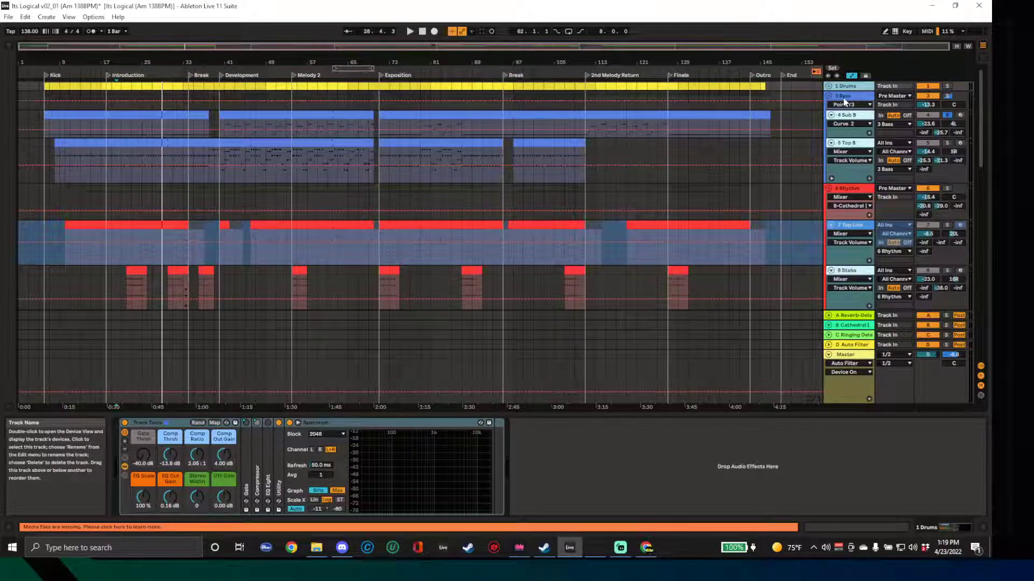
pyautogui.click(844, 100)
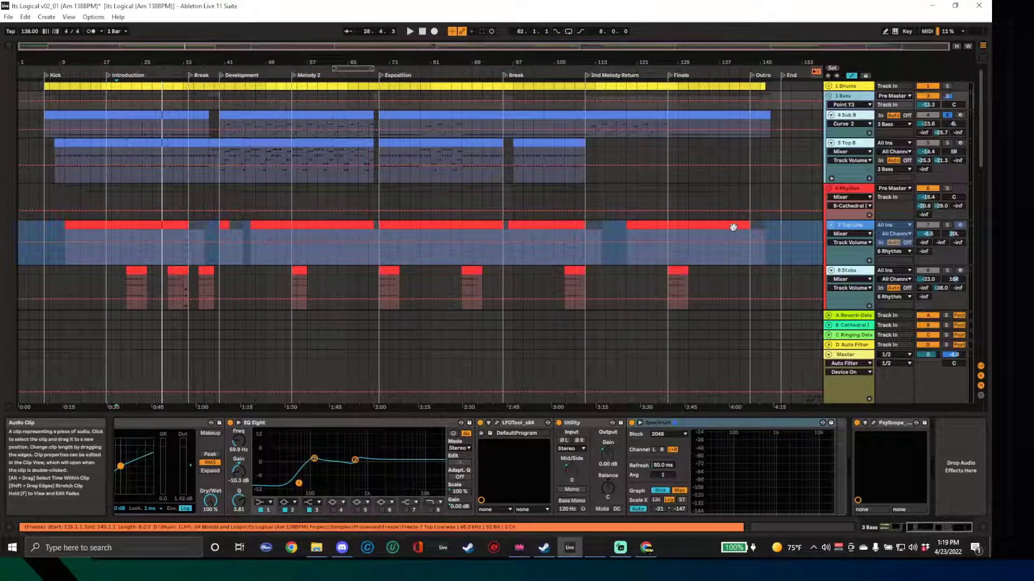
pyautogui.scroll(-2, 735, 226)
pyautogui.scroll(-8, 732, 233)
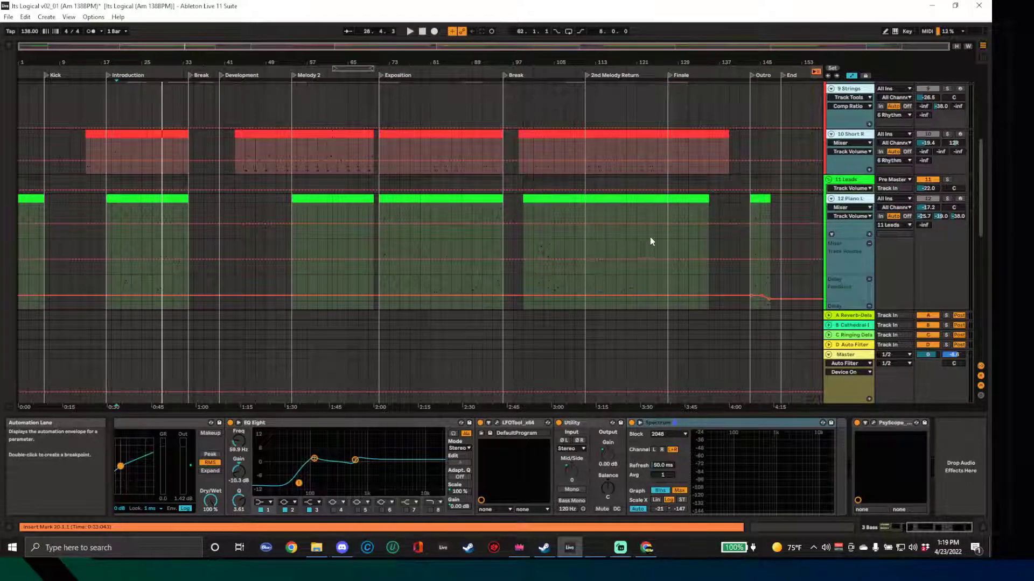
pyautogui.scroll(-8, 652, 238)
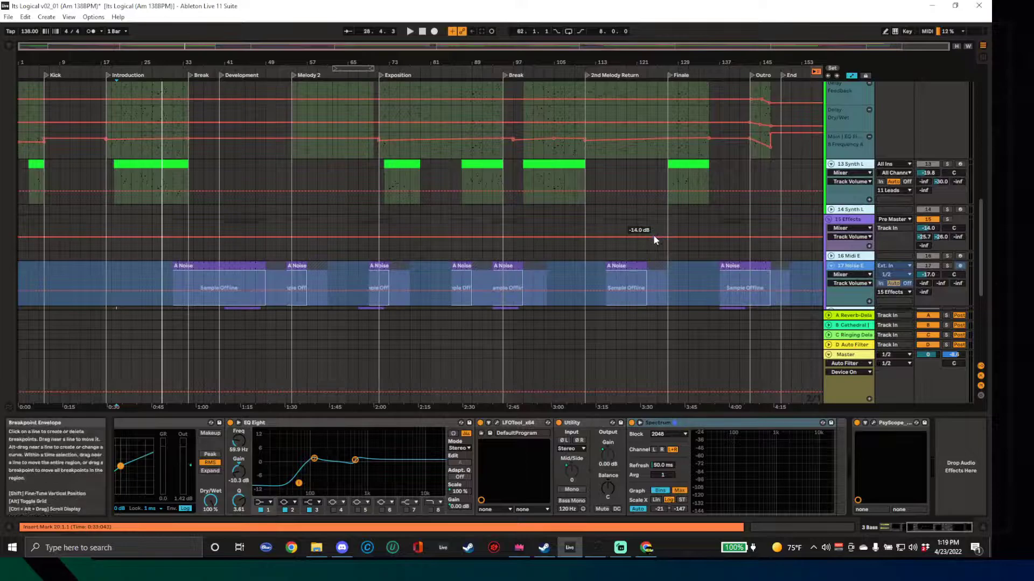
# Look through the effects, lead and rhythm tracks, and select successive sections of the 12 Piano clip between the Break and Finale locators
pyautogui.scroll(-3, 655, 239)
pyautogui.scroll(8, 655, 240)
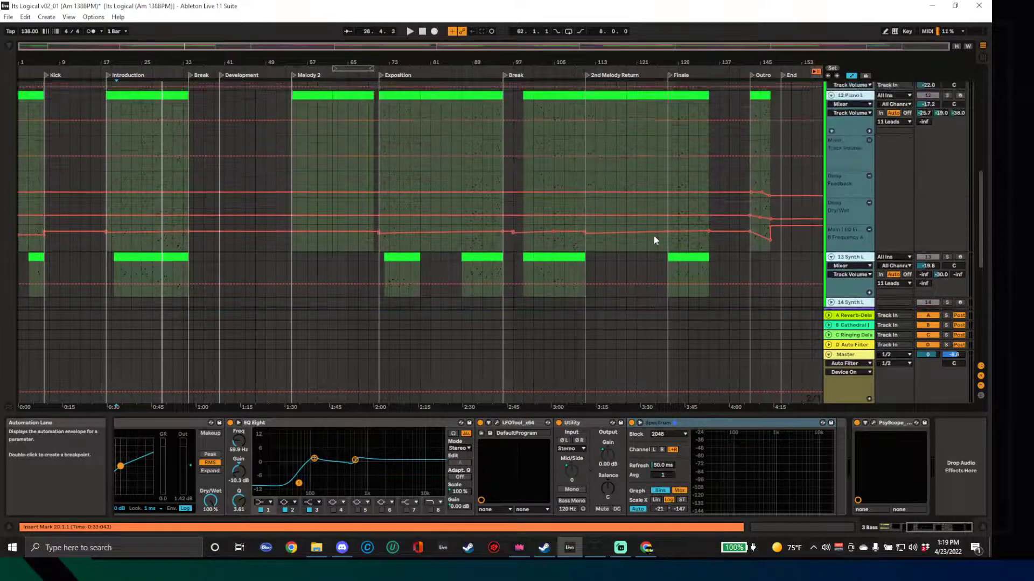
pyautogui.scroll(3, 655, 240)
pyautogui.scroll(1, 655, 239)
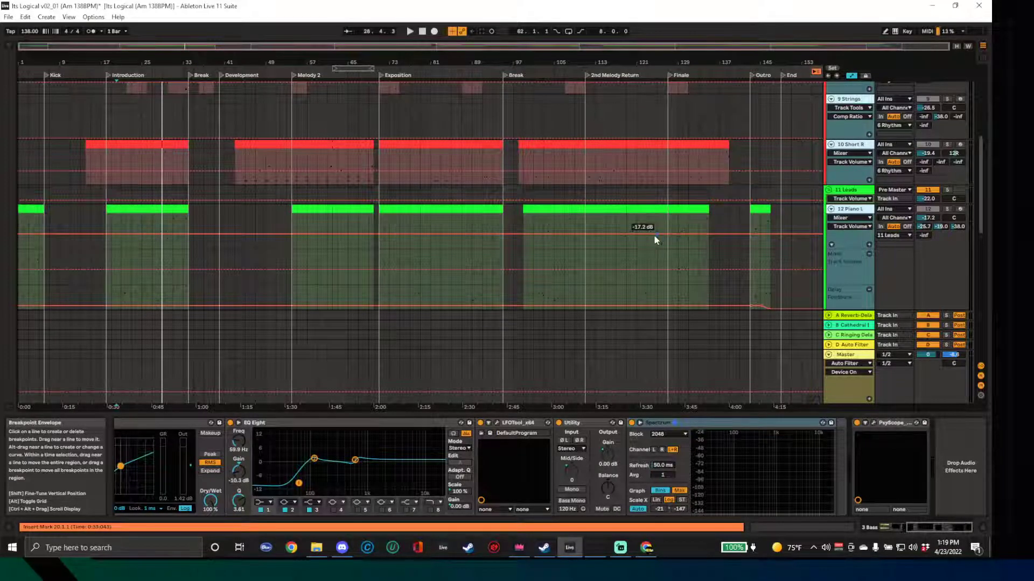
pyautogui.moveTo(587, 216); pyautogui.dragTo(625, 216)
pyautogui.press('Right')
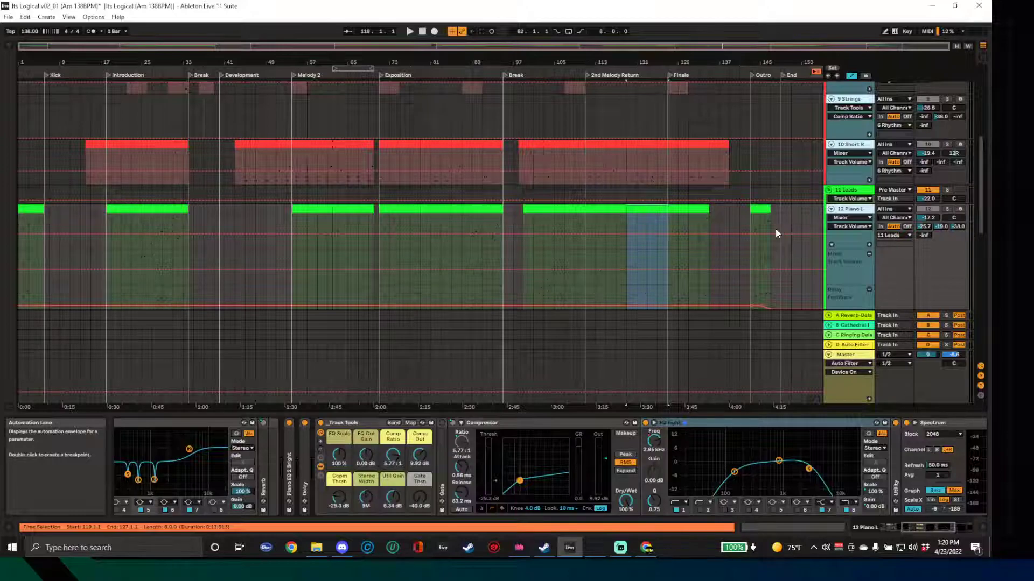
pyautogui.click(606, 214)
pyautogui.click(607, 212)
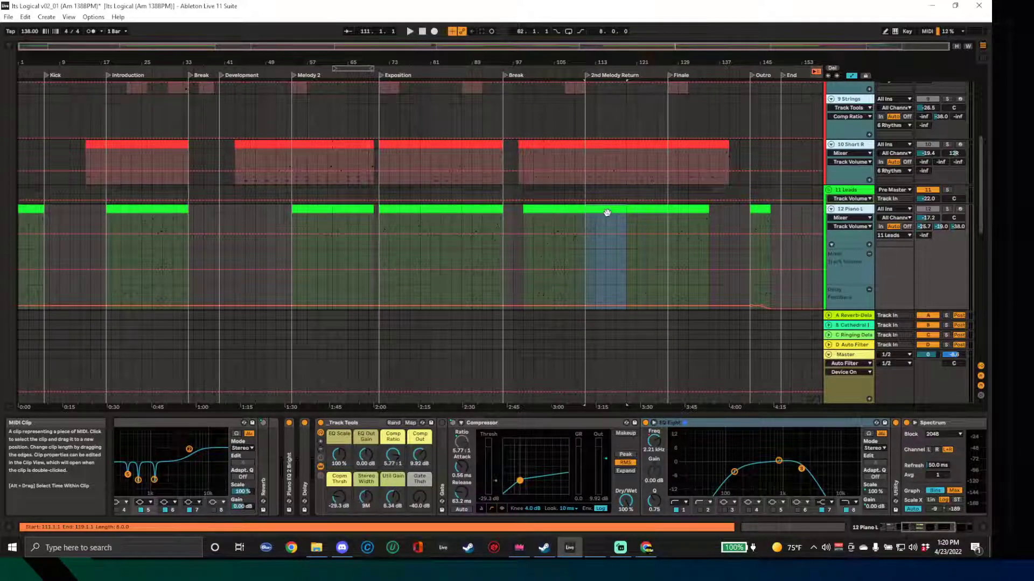
pyautogui.click(557, 210)
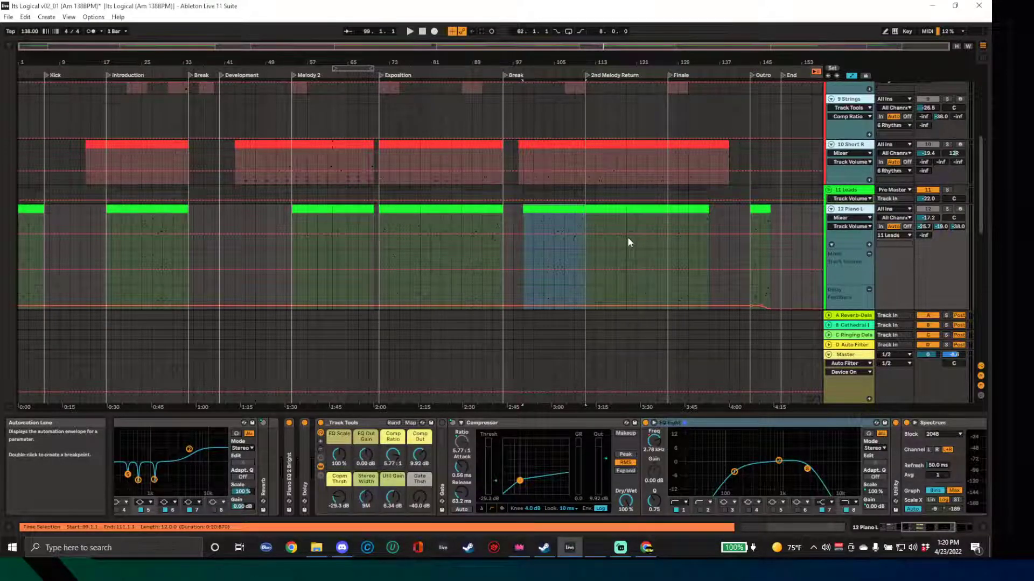
# Play the arrangement from the Break locator and toggle the 11 Leads group's solo on and off while listening
pyautogui.doubleClick(505, 76)
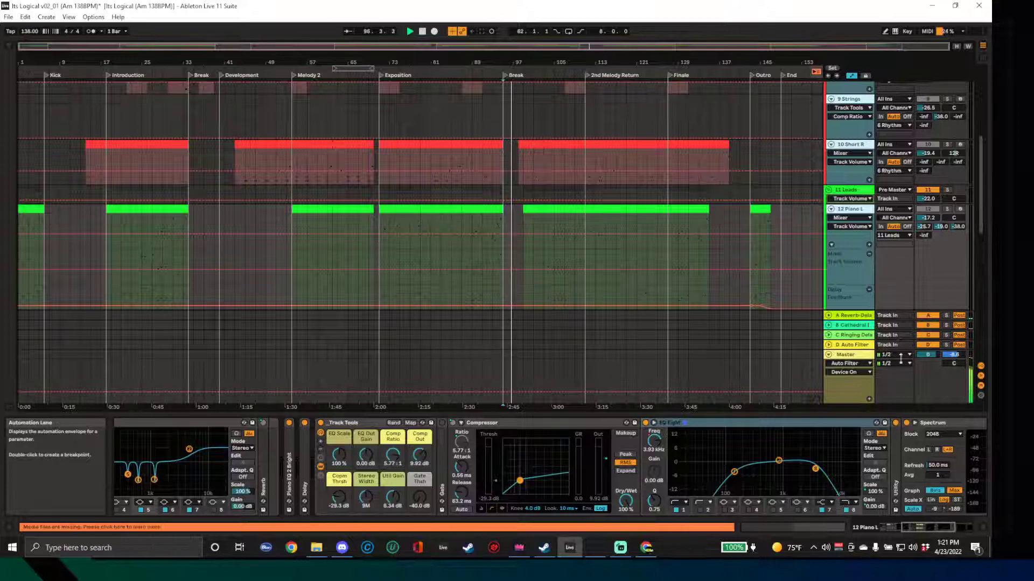
pyautogui.click(945, 190)
pyautogui.click(946, 190)
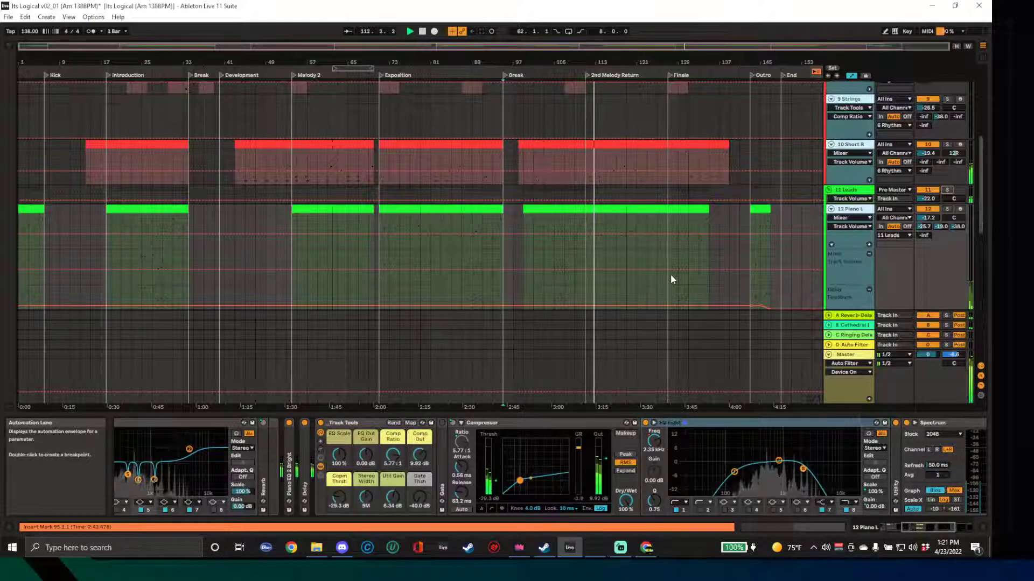
# Show the session mixer, view the 3 Bass group's devices, and fold the 6 Rhythm, 3 Bass, 11 Leads and 15 Effects groups
pyautogui.press('Tab')
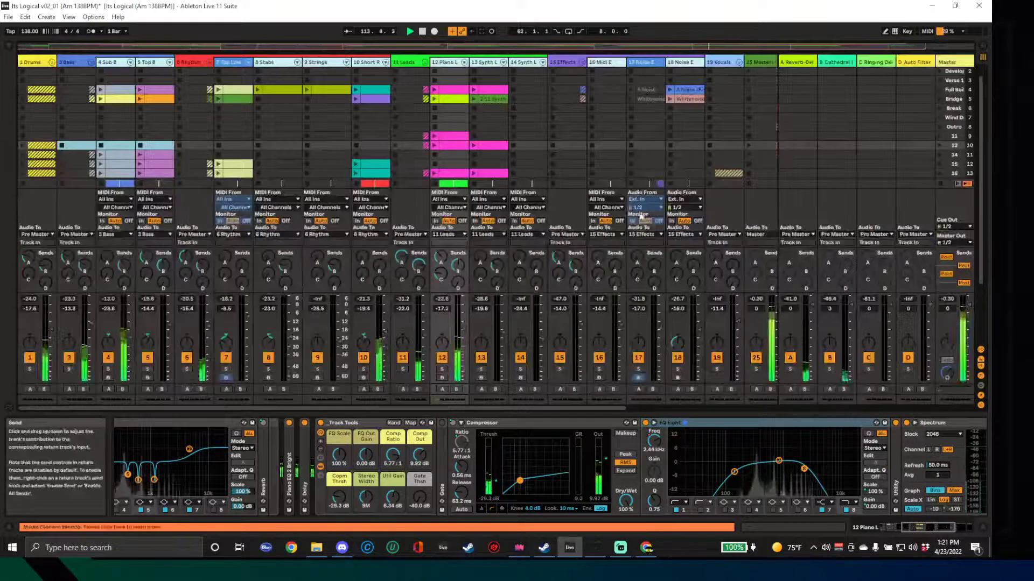
pyautogui.click(80, 64)
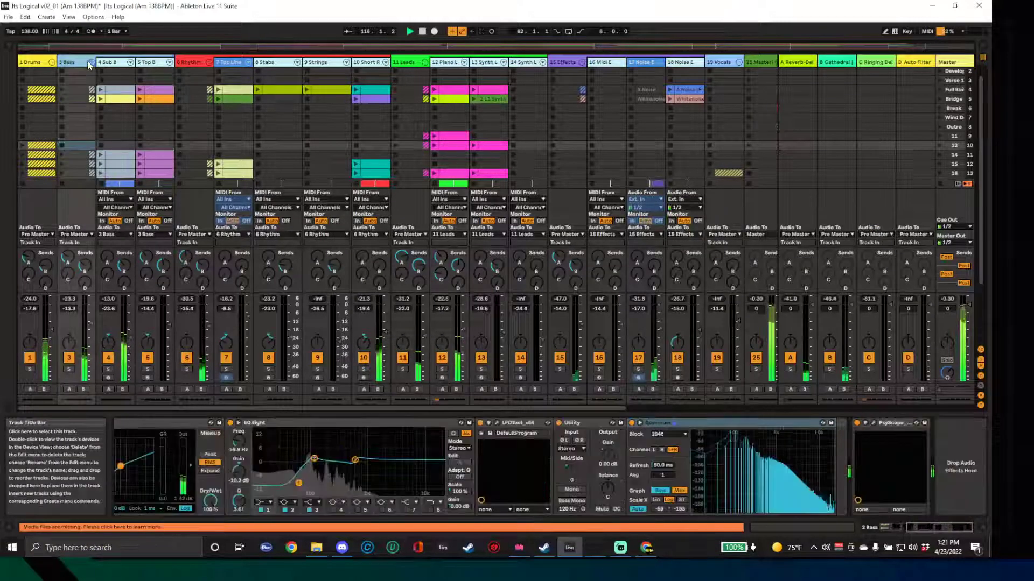
pyautogui.click(209, 63)
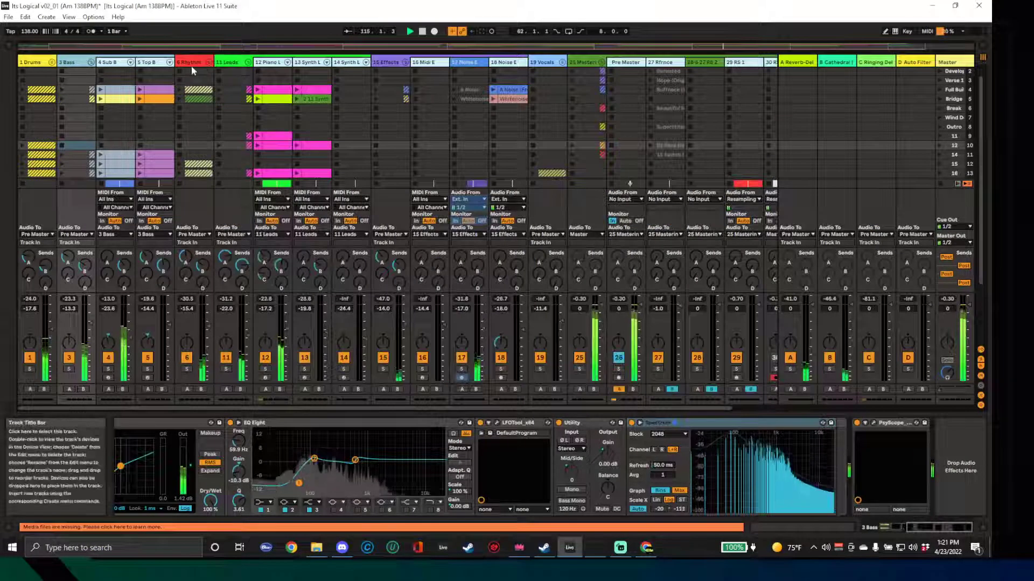
pyautogui.click(91, 62)
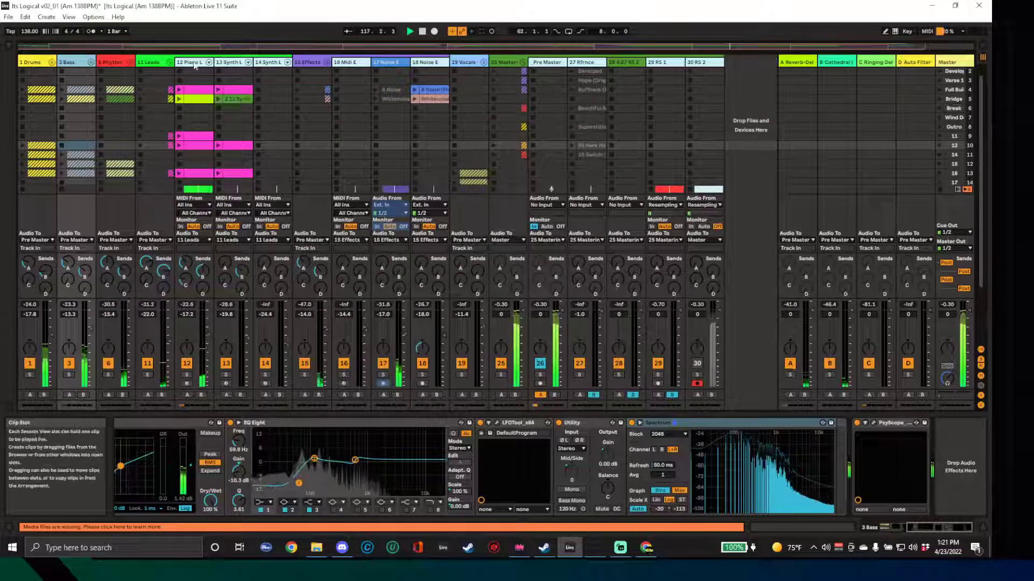
pyautogui.click(169, 62)
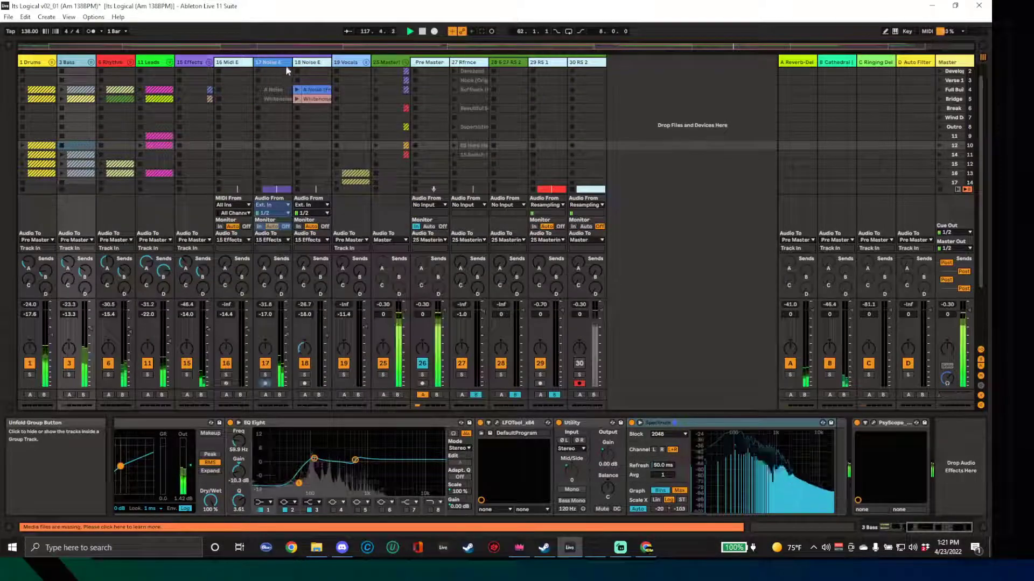
pyautogui.click(208, 62)
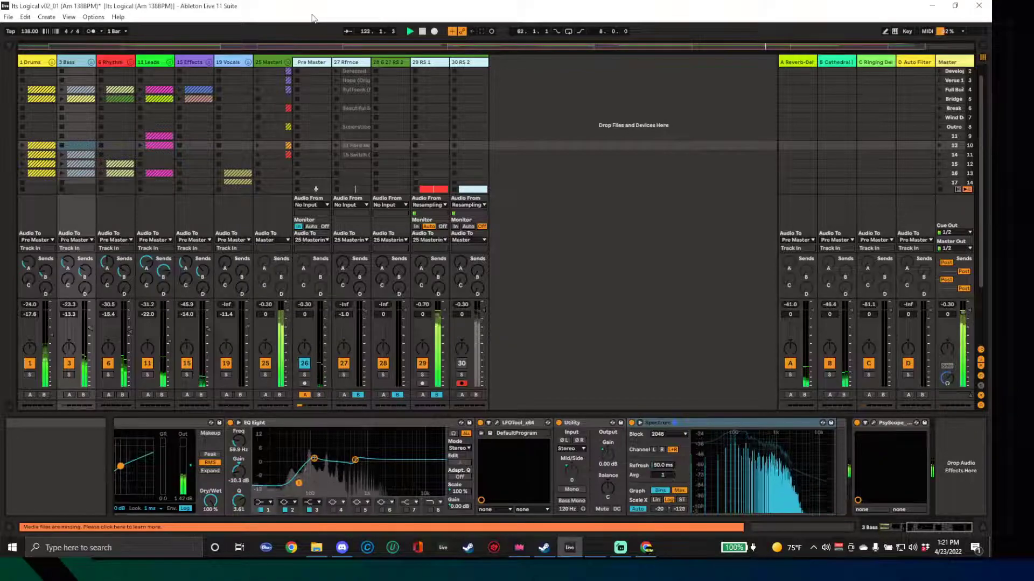
# Return to the arrangement with its folded groups, listen through the Outro and stop playback
pyautogui.press('Tab')
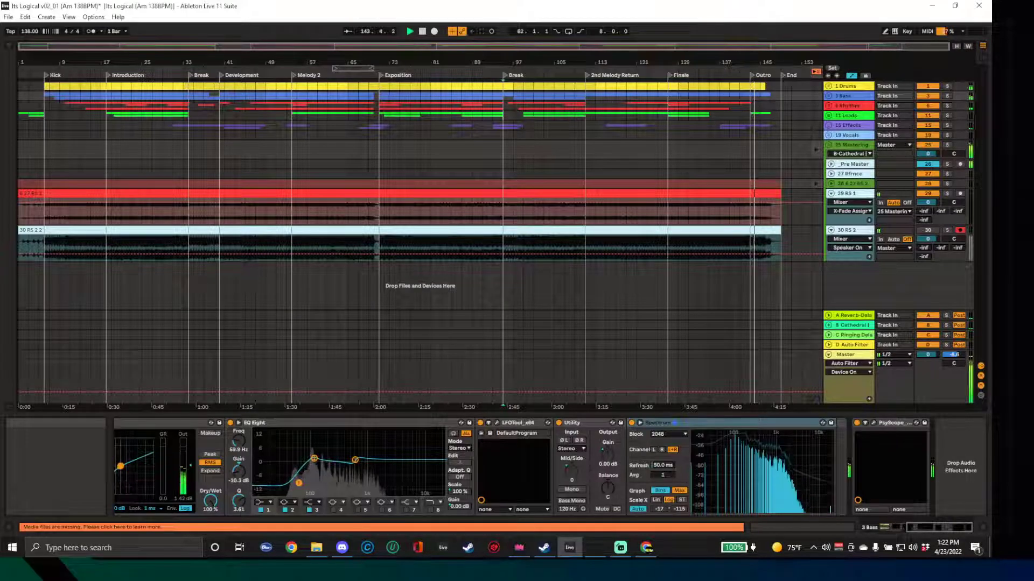
pyautogui.click(423, 31)
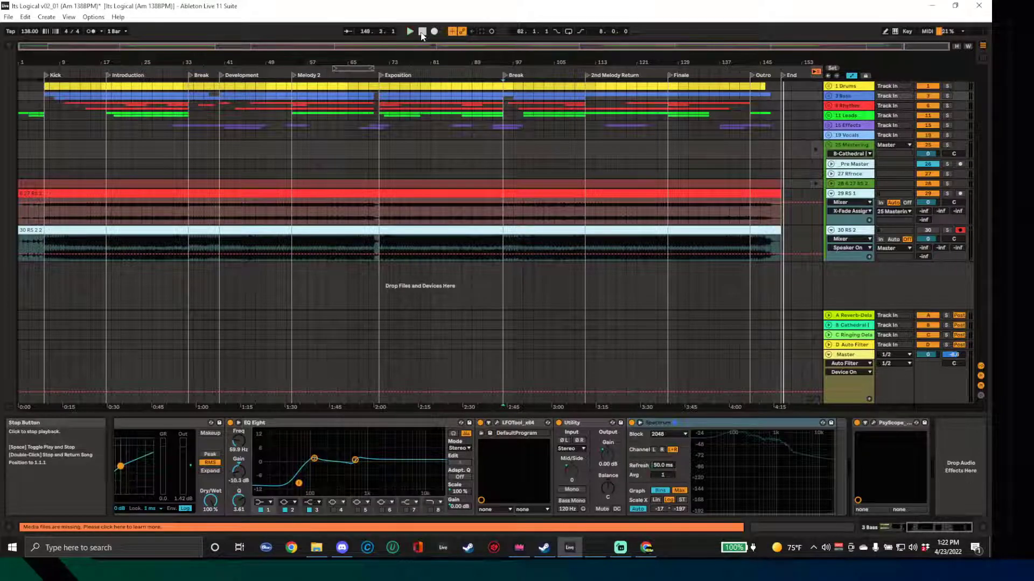